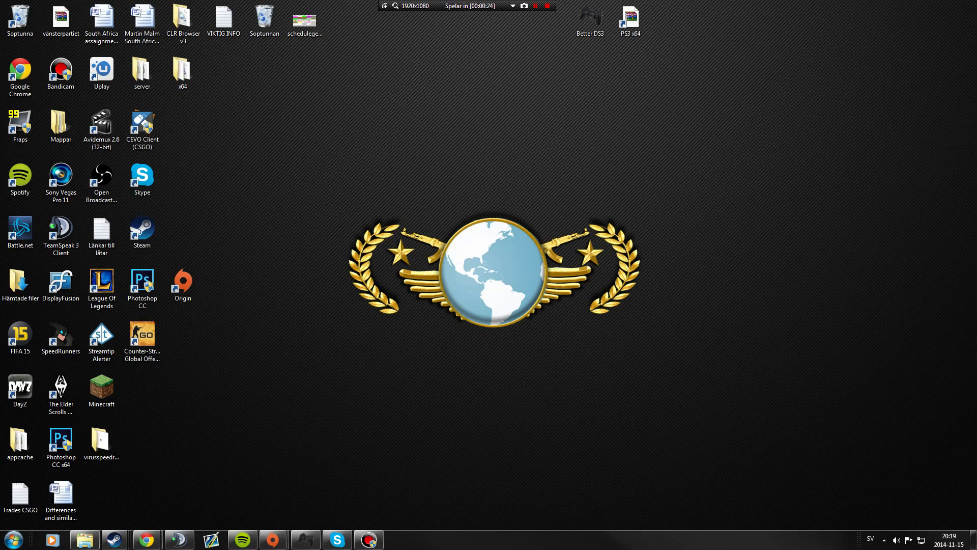
# Move the Better DS3 shortcut to the middle of the desktop, just above the wallpaper's globe
pyautogui.moveTo(591, 19); pyautogui.dragTo(468, 177)
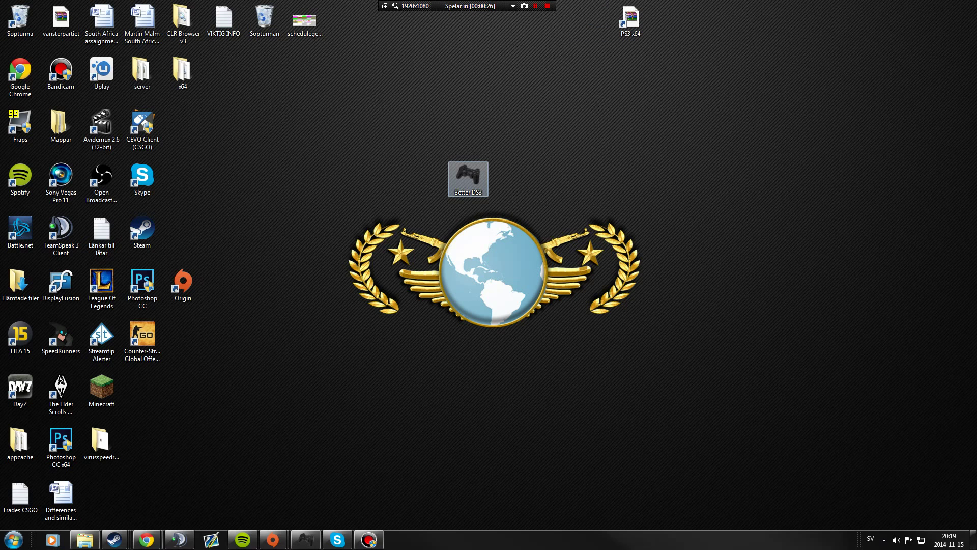
pyautogui.moveTo(395, 150); pyautogui.dragTo(520, 246)
pyautogui.click(520, 245)
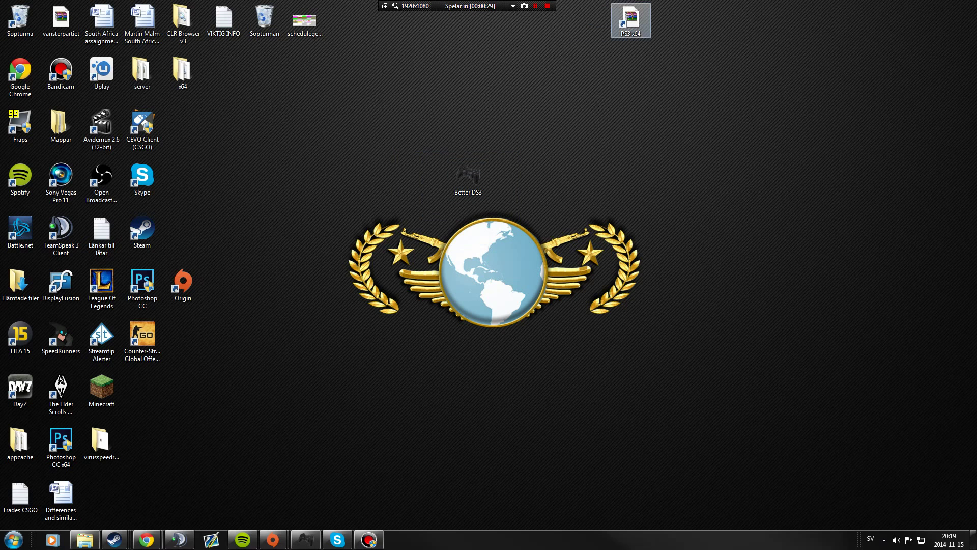
pyautogui.moveTo(583, 232); pyautogui.dragTo(468, 179)
pyautogui.click(514, 201)
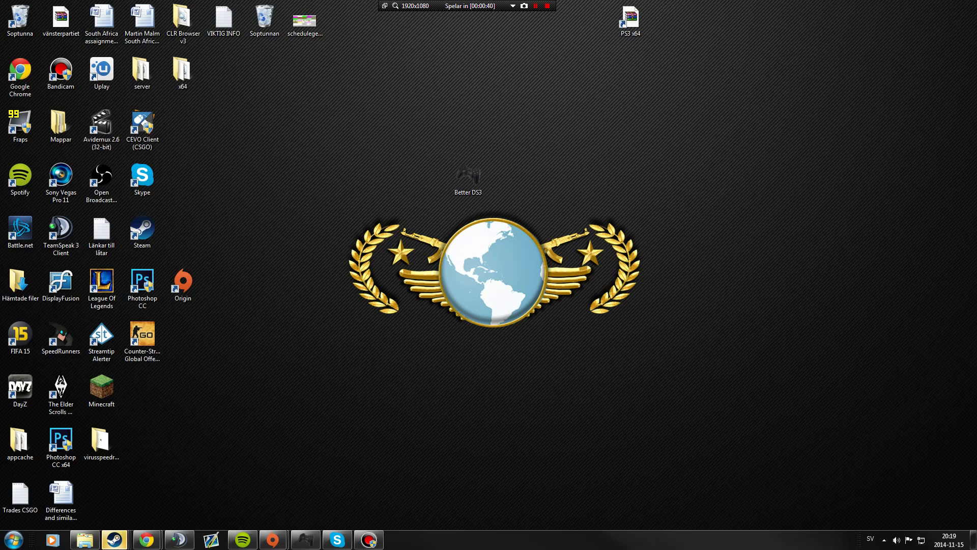
# Switch to Chrome and examine the MediaFire download page for the PS3 x64.zip archive, then return to the desktop
pyautogui.click(146, 539)
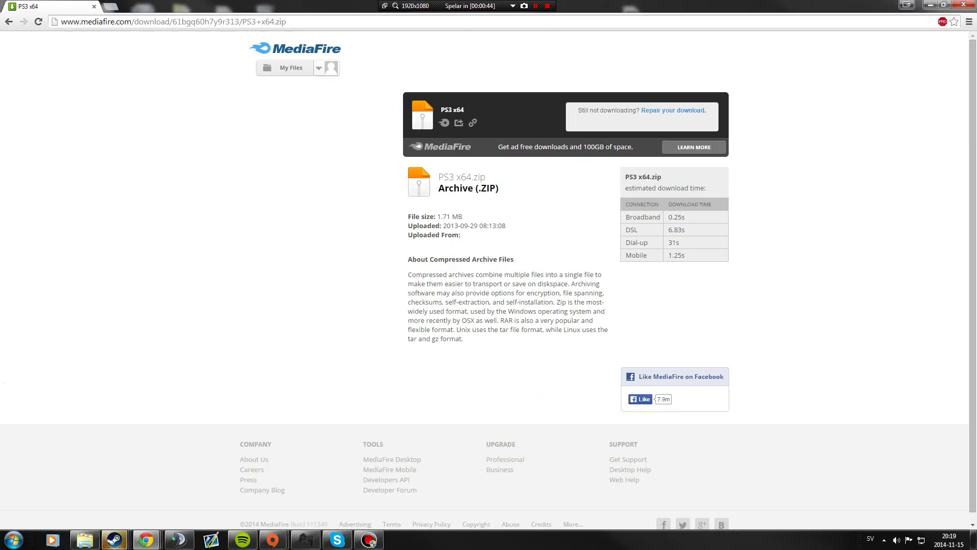
pyautogui.moveTo(445, 110); pyautogui.dragTo(465, 111)
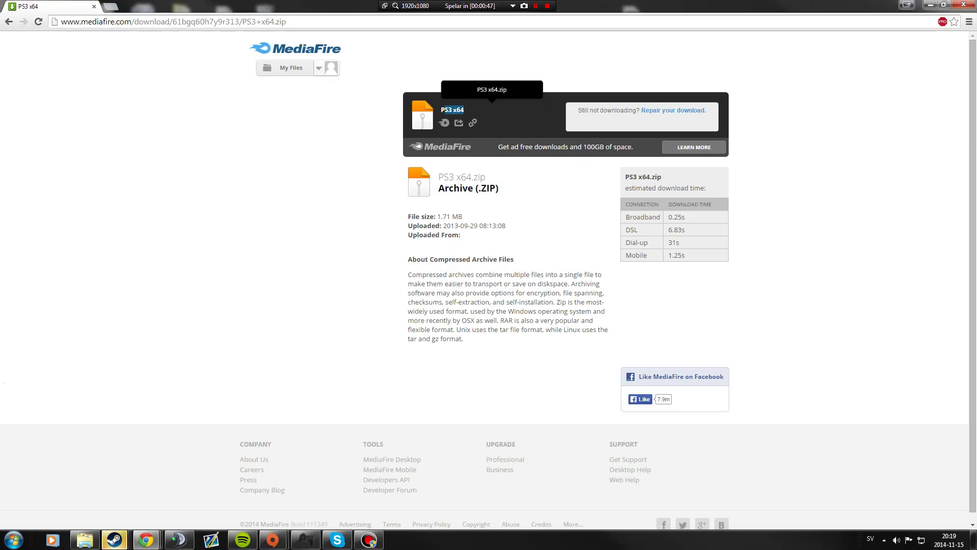
pyautogui.click(466, 110)
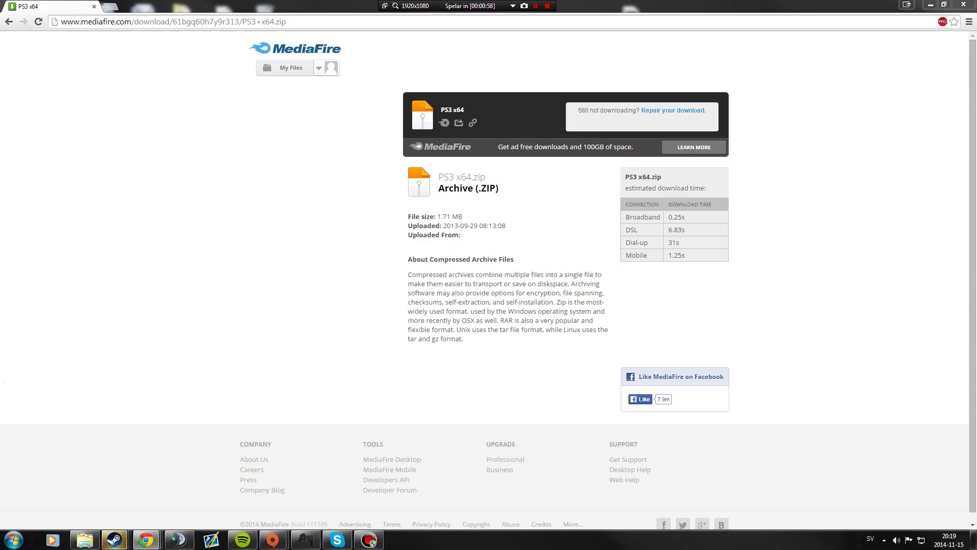
pyautogui.click(147, 539)
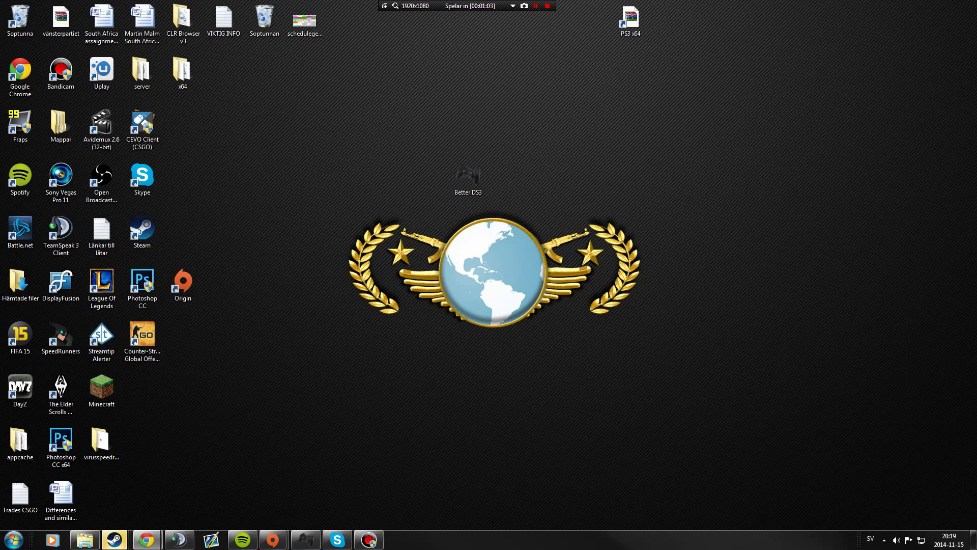
# Extract the PS3 x64 folder from the PS3 x64 archive to the desktop beside Better DS3 and close WinRAR
pyautogui.doubleClick(630, 20)
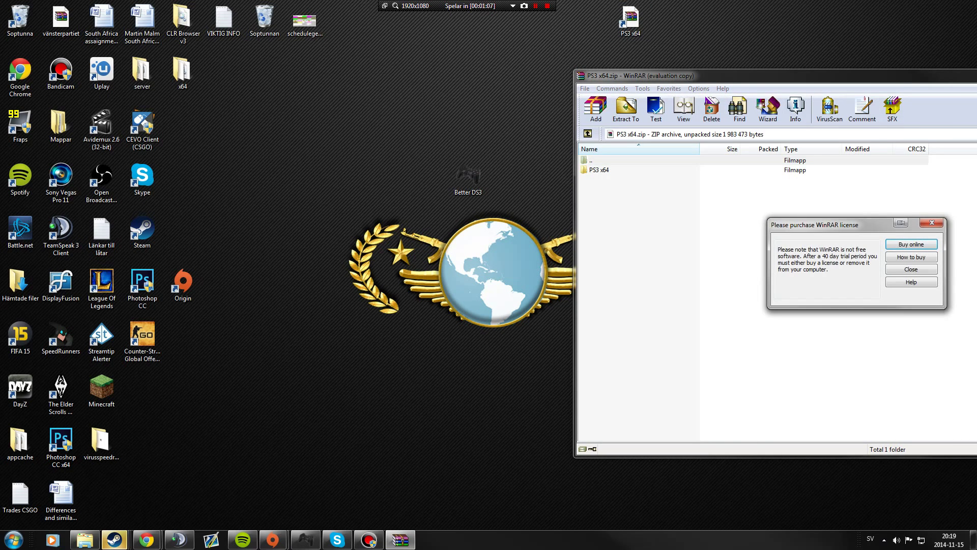
pyautogui.click(935, 222)
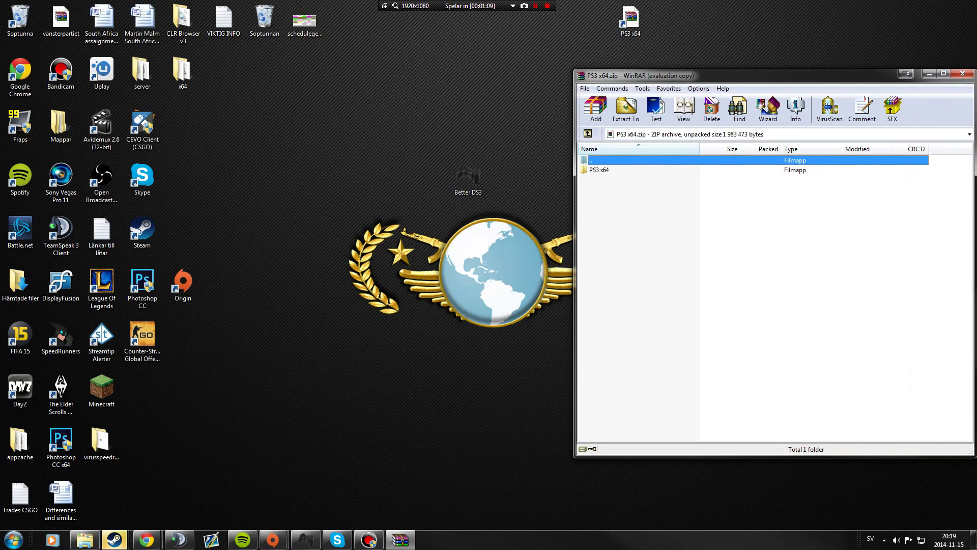
pyautogui.moveTo(599, 170); pyautogui.dragTo(509, 176)
pyautogui.click(961, 74)
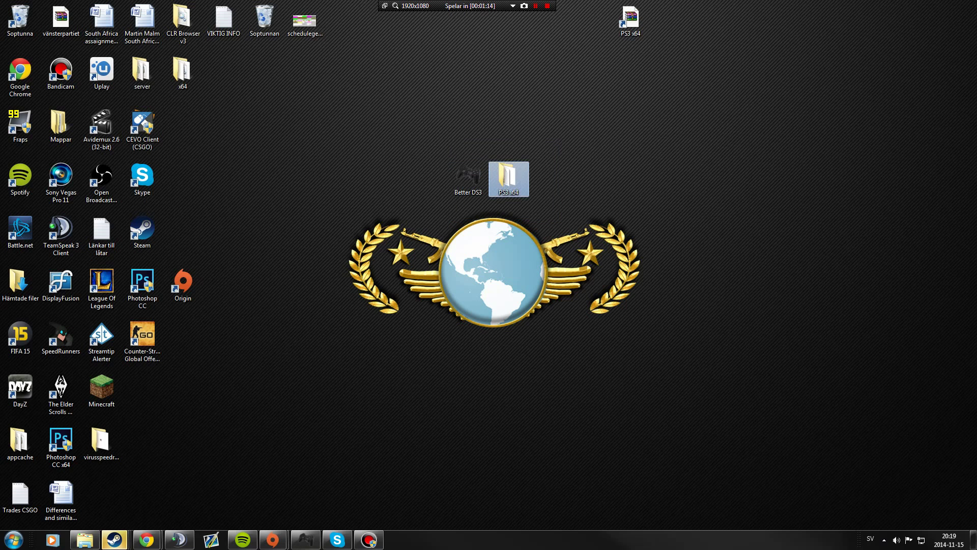
# Examine the contents of the extracted PS3 x64 folder and its x64 subfolder, and close the folder window
pyautogui.doubleClick(508, 176)
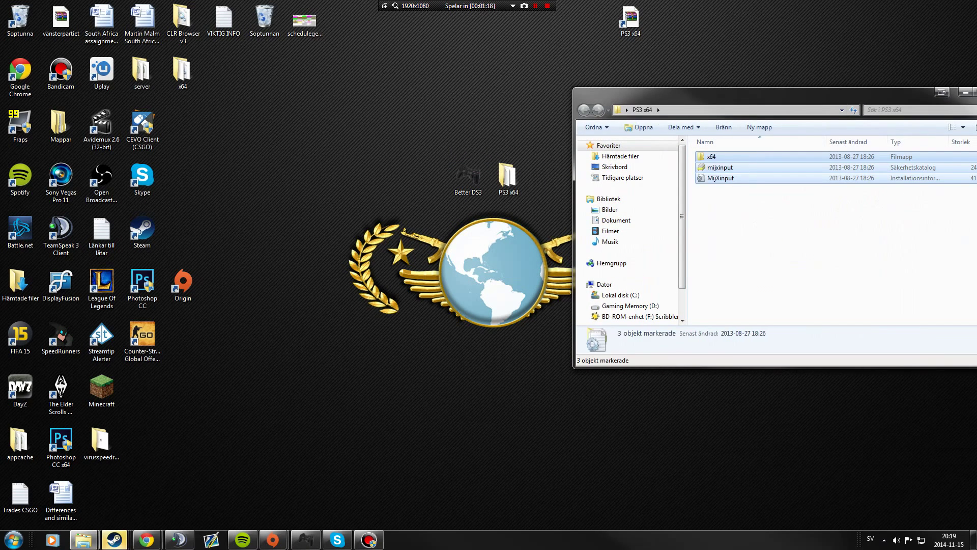
pyautogui.doubleClick(711, 157)
pyautogui.press('BackSpace')
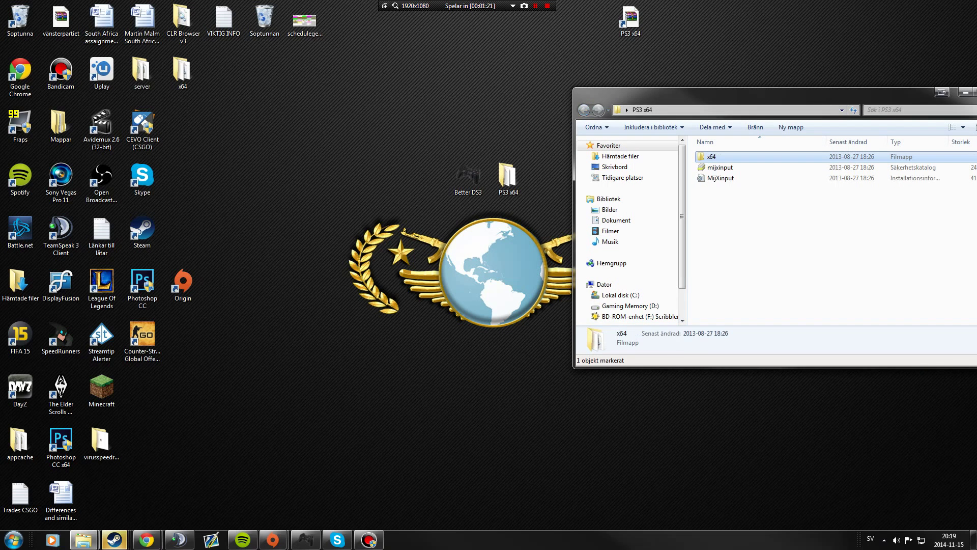
pyautogui.moveTo(738, 95); pyautogui.dragTo(731, 124)
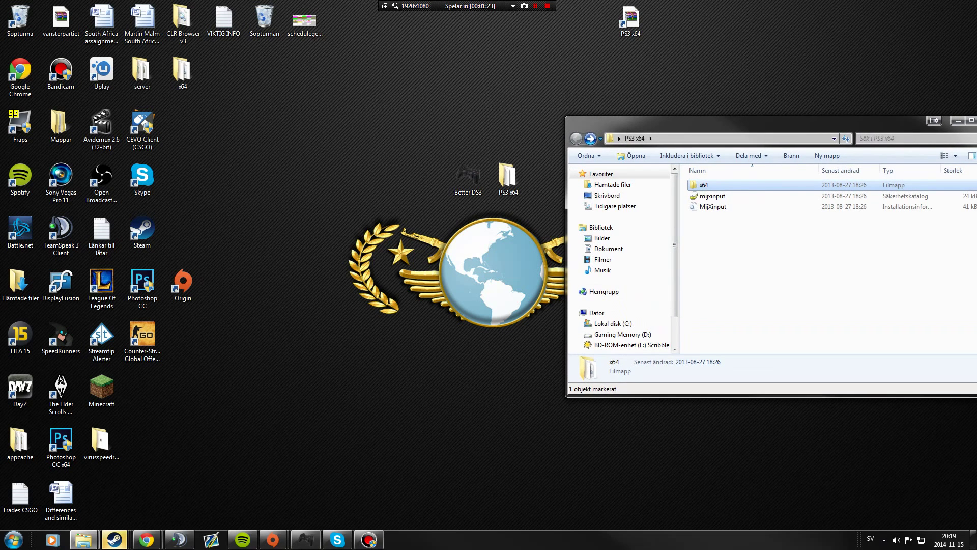
pyautogui.click(976, 120)
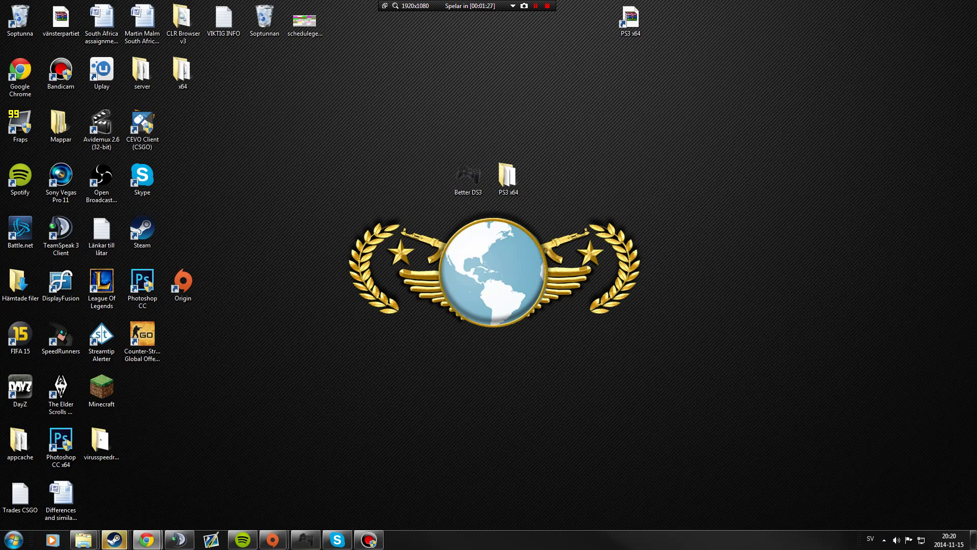
pyautogui.press('super')
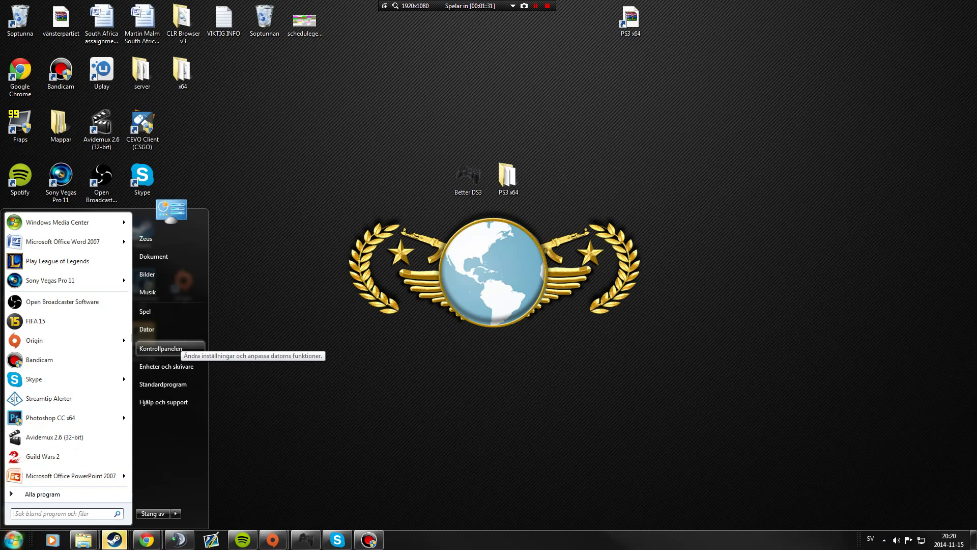
pyautogui.press('super')
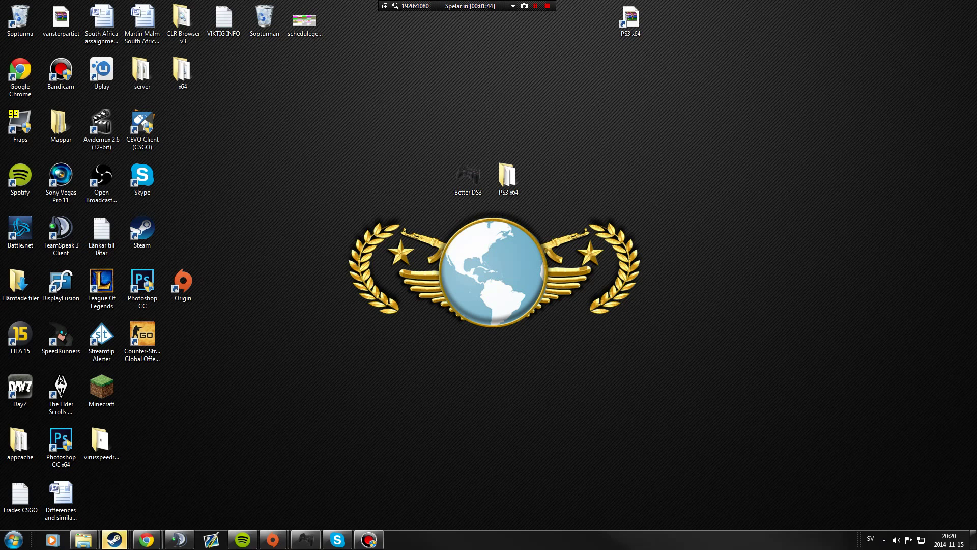
pyautogui.press('super')
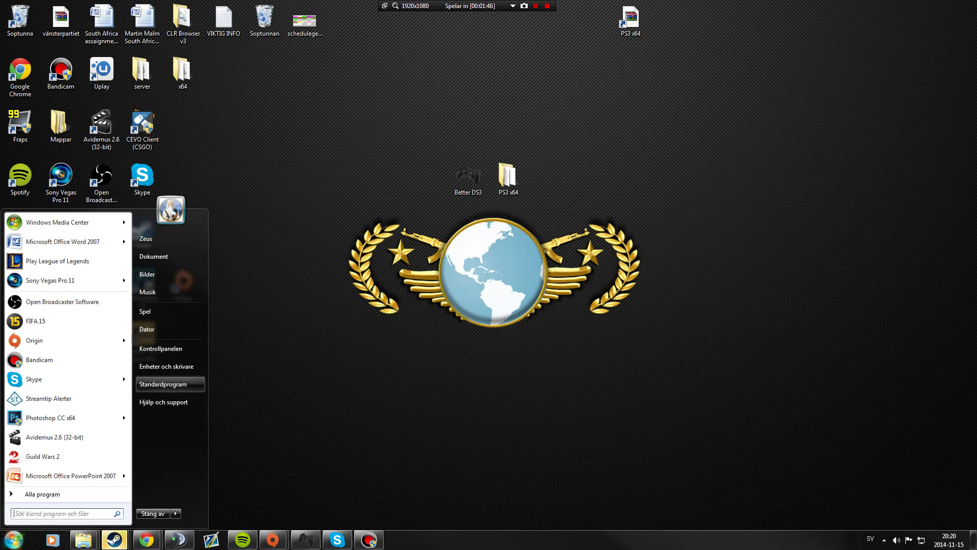
pyautogui.press('super')
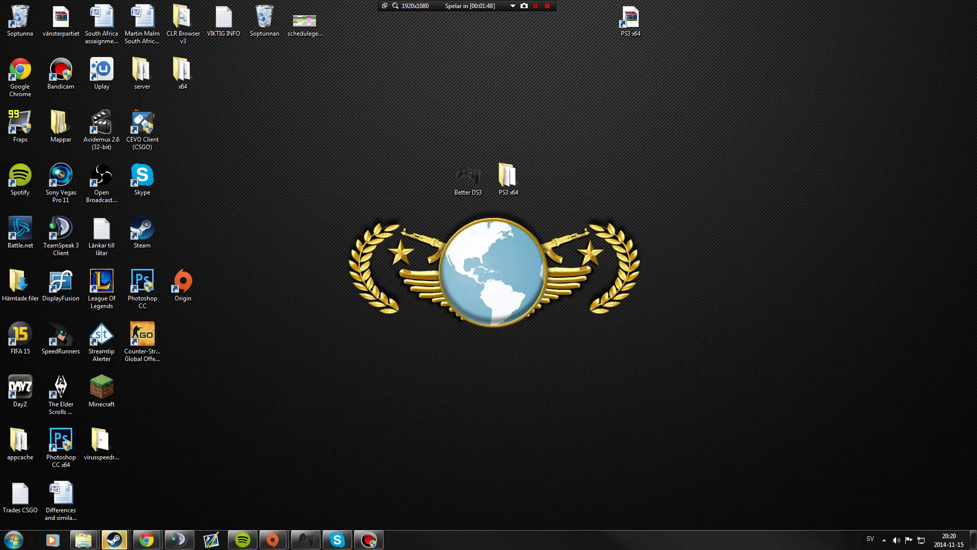
# Open Enheter och skrivare in the Maskinvara och ljud category of Kontrollpanelen
pyautogui.press('super')
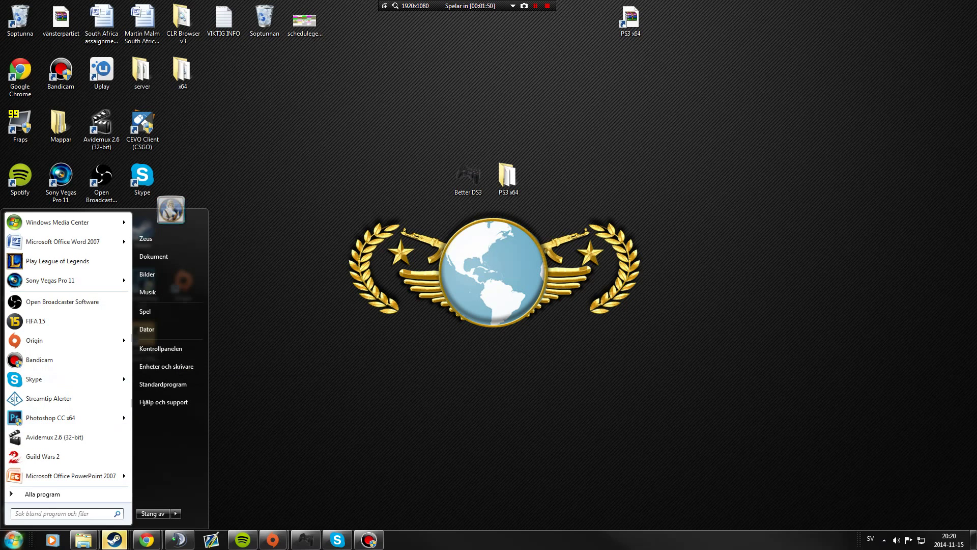
pyautogui.click(160, 348)
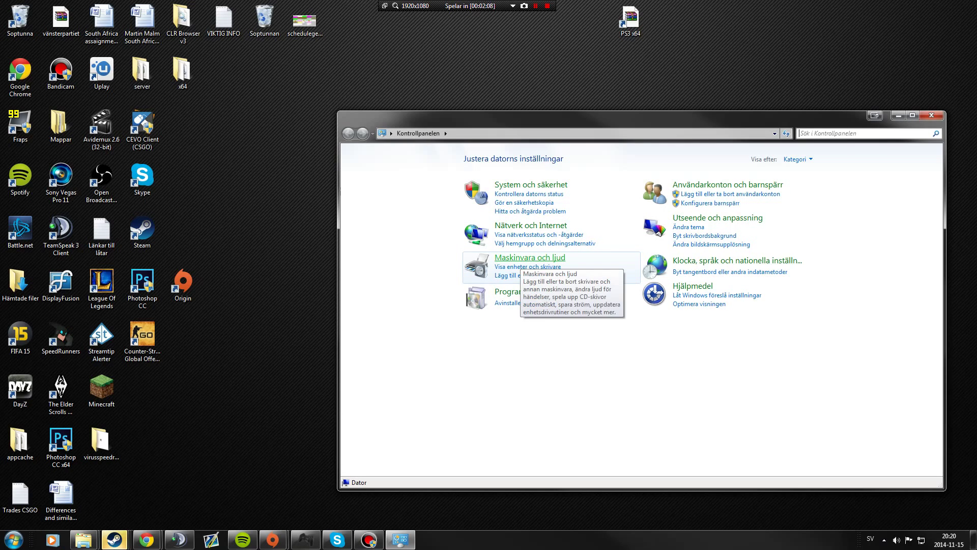
pyautogui.click(525, 259)
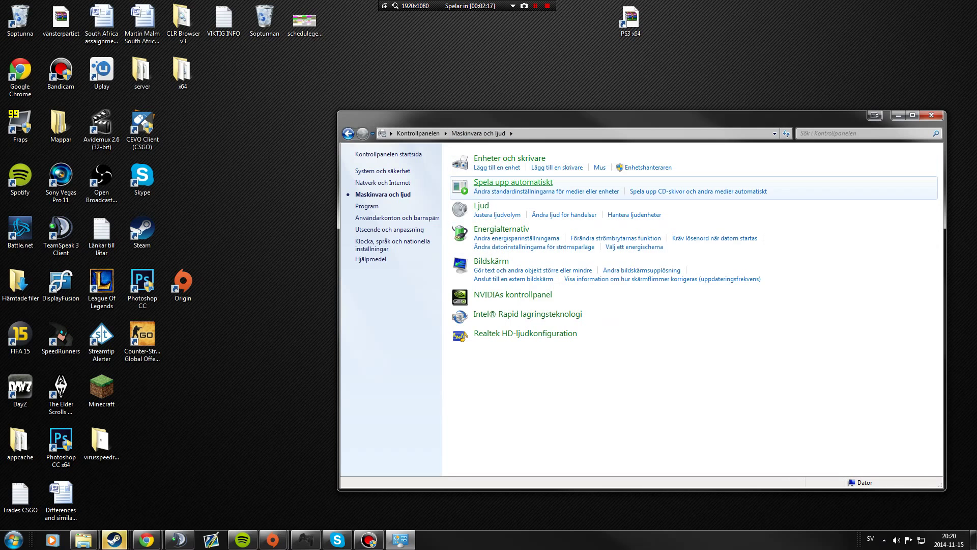
pyautogui.click(509, 158)
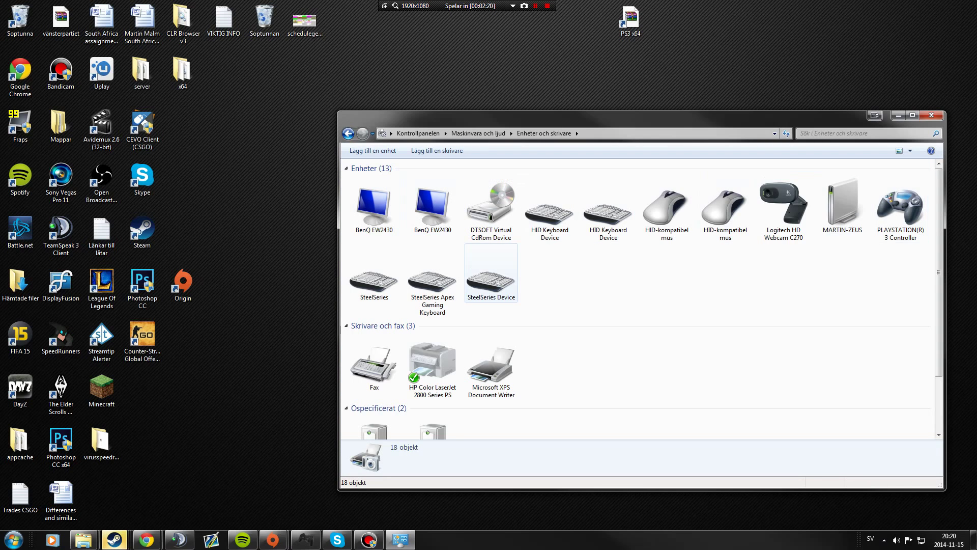
# Look through the connected devices in Enheter och skrivare to locate and select the PLAYSTATION(R)3 Controller
pyautogui.scroll(-1, 490, 344)
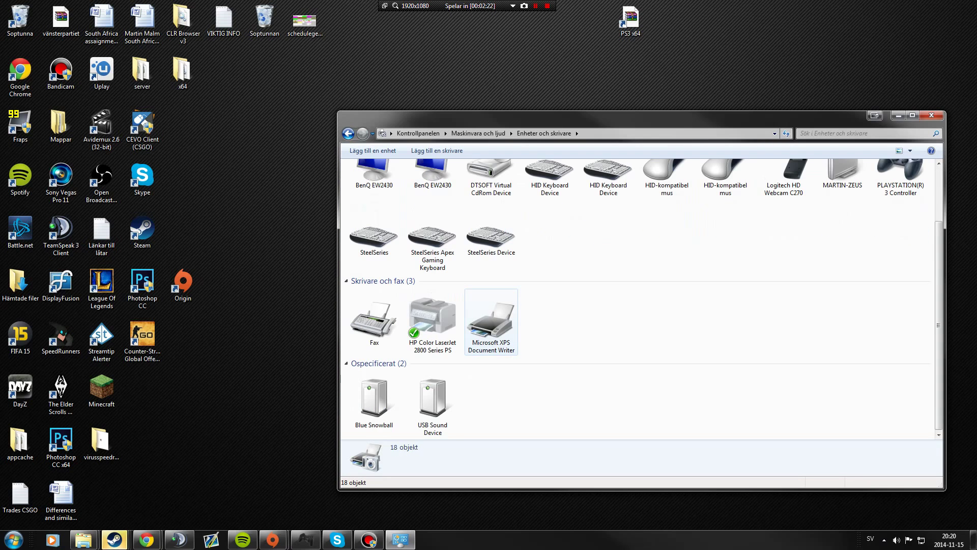
pyautogui.scroll(1, 490, 344)
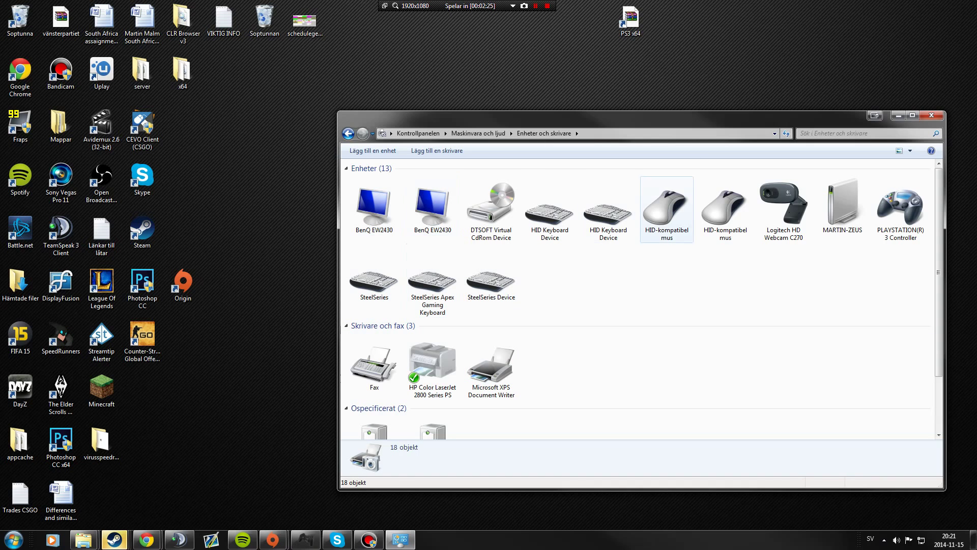
pyautogui.click(374, 208)
pyautogui.click(432, 210)
pyautogui.click(491, 213)
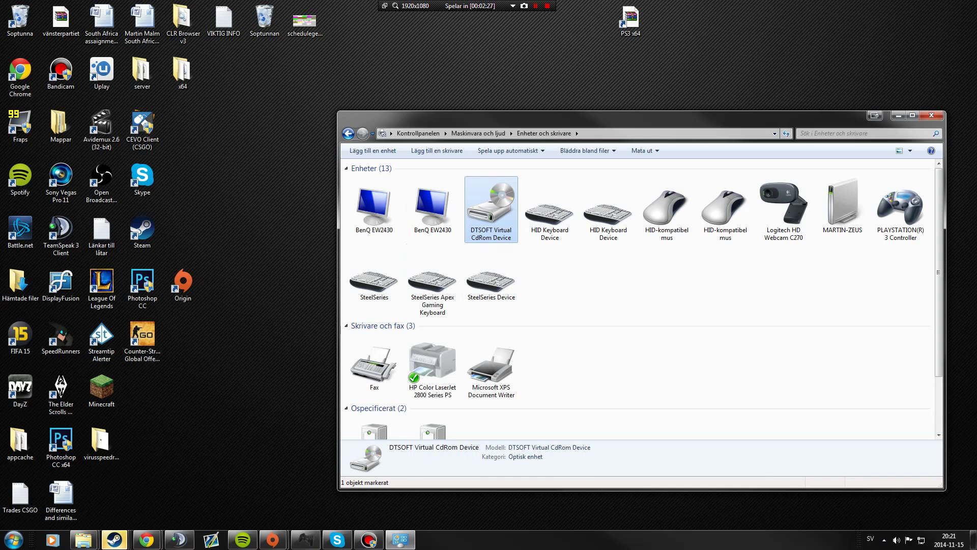
pyautogui.press('Right')
pyautogui.press('Right')
pyautogui.click(433, 280)
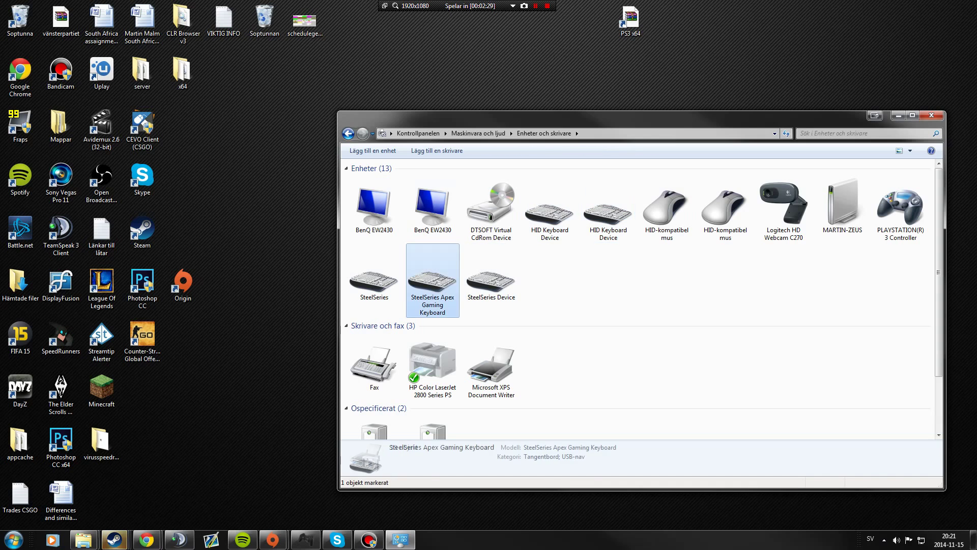
pyautogui.click(374, 280)
pyautogui.click(560, 275)
pyautogui.click(667, 209)
pyautogui.click(725, 209)
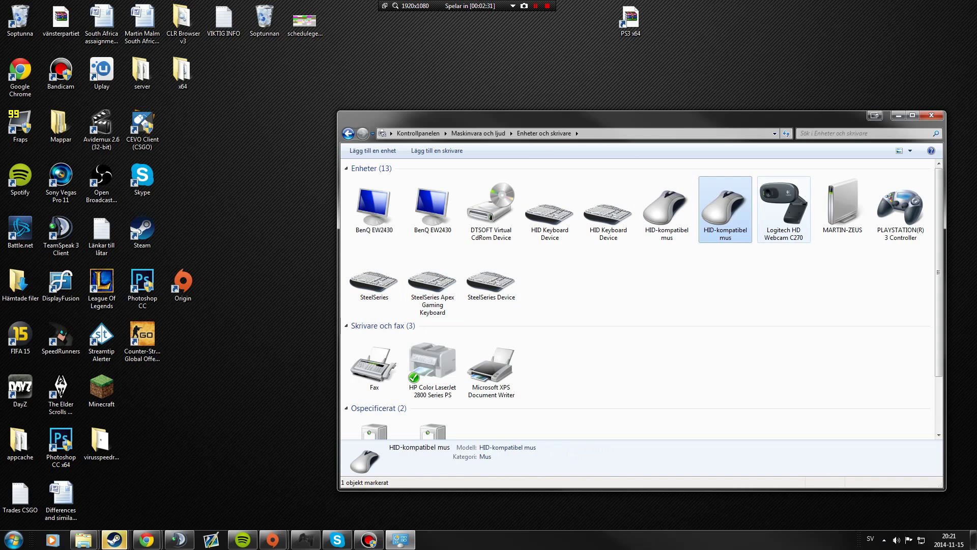
pyautogui.click(784, 209)
pyautogui.click(842, 206)
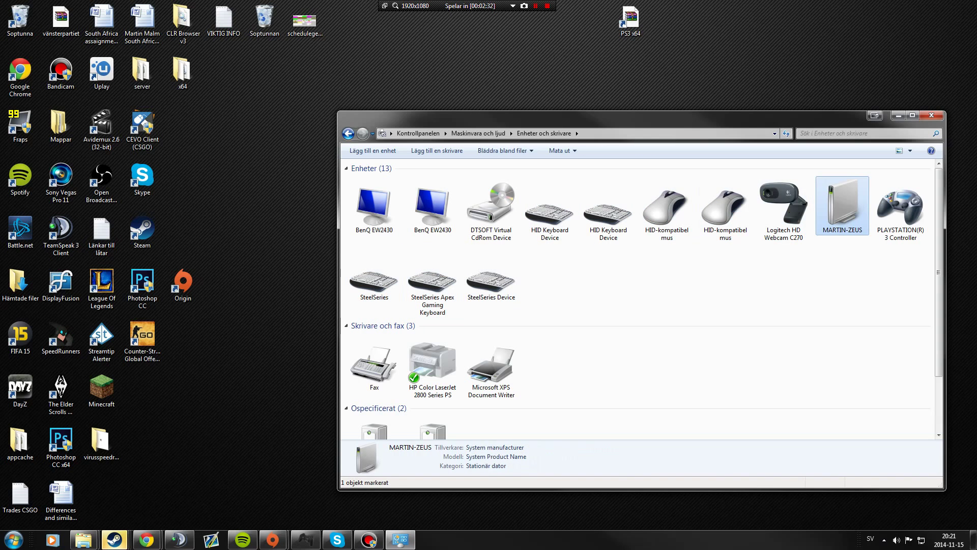
pyautogui.click(901, 209)
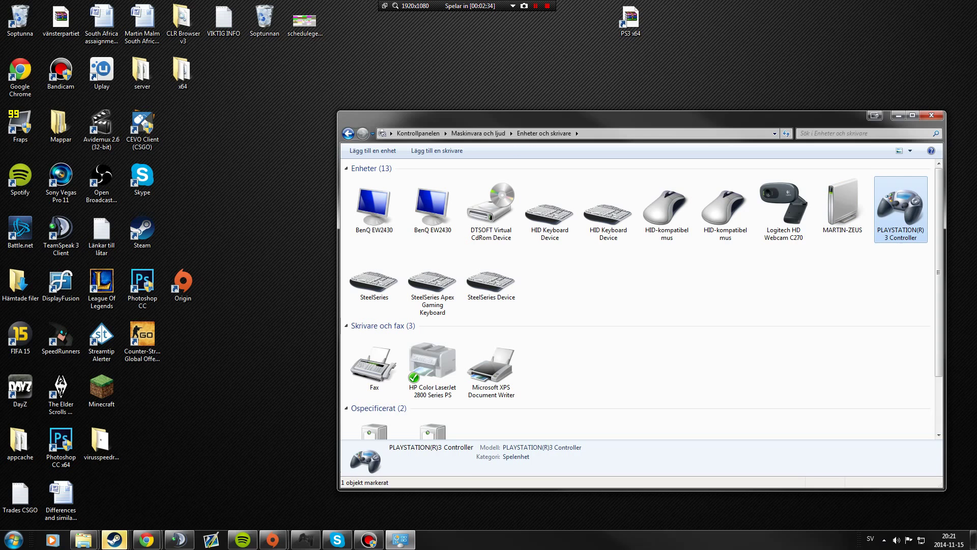
# Open the properties of the PLAYSTATION(R)3 Controller and show its hardware functions
pyautogui.moveTo(662, 119); pyautogui.dragTo(427, 102)
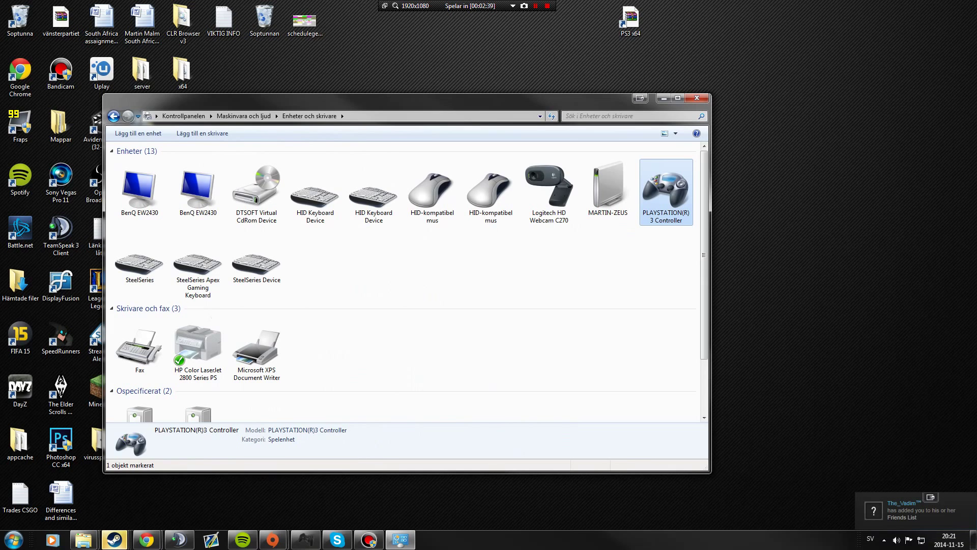
pyautogui.rightClick(667, 189)
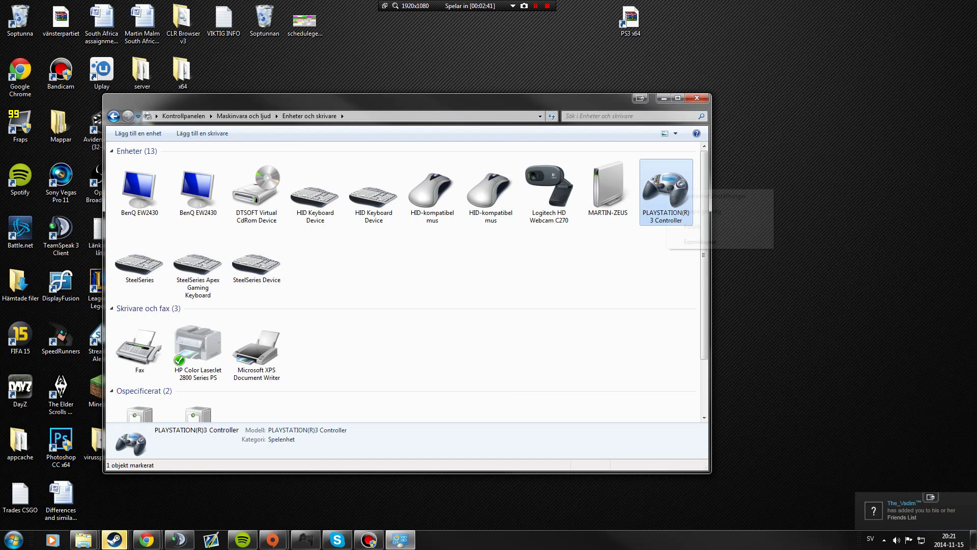
pyautogui.click(700, 241)
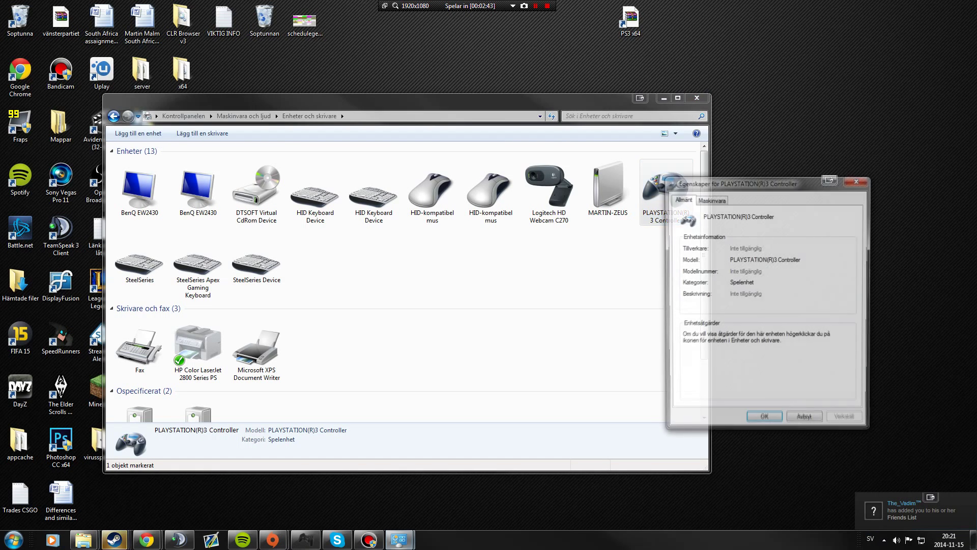
pyautogui.hotkey('ctrl', 'Tab')
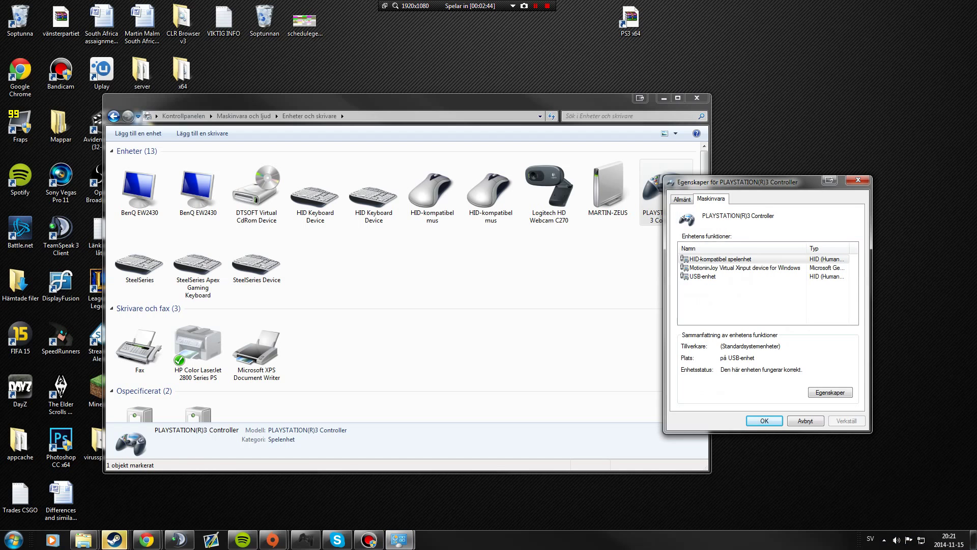
pyautogui.hotkey('ctrl', 'shift', 'Tab')
pyautogui.hotkey('ctrl', 'Tab')
# Open the HID-kompatibel spelenhet driver properties with changes enabled and start a driver update using driver software already on the computer
pyautogui.click(830, 393)
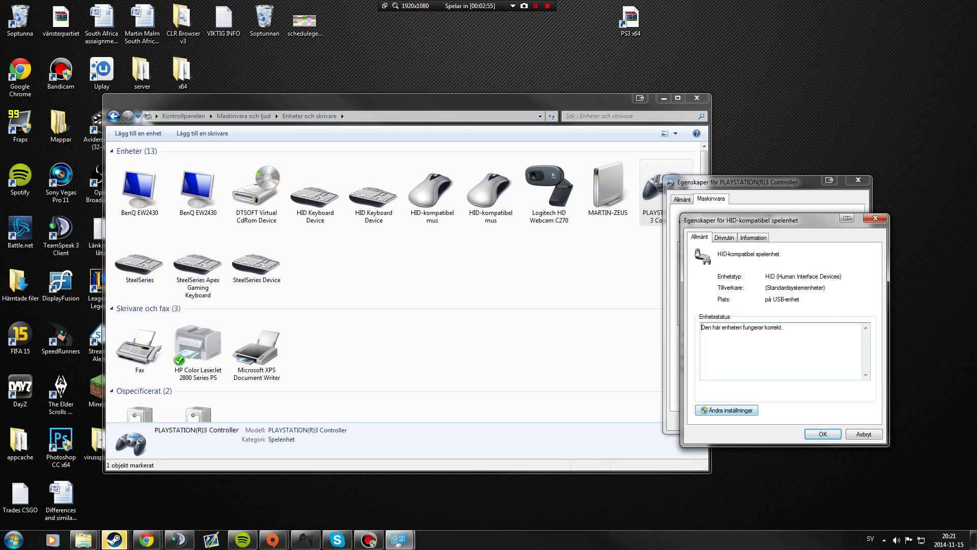
pyautogui.click(727, 410)
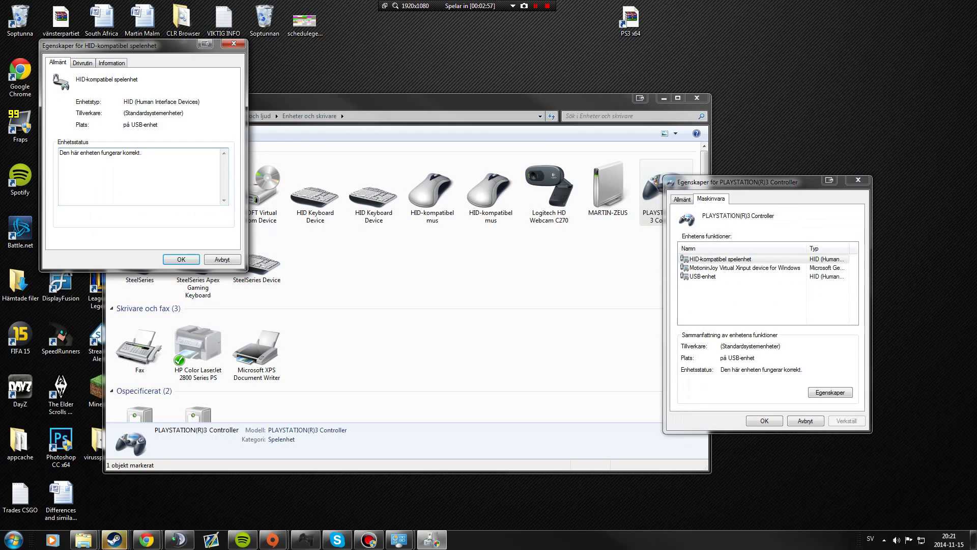
pyautogui.hotkey('ctrl', 'Tab')
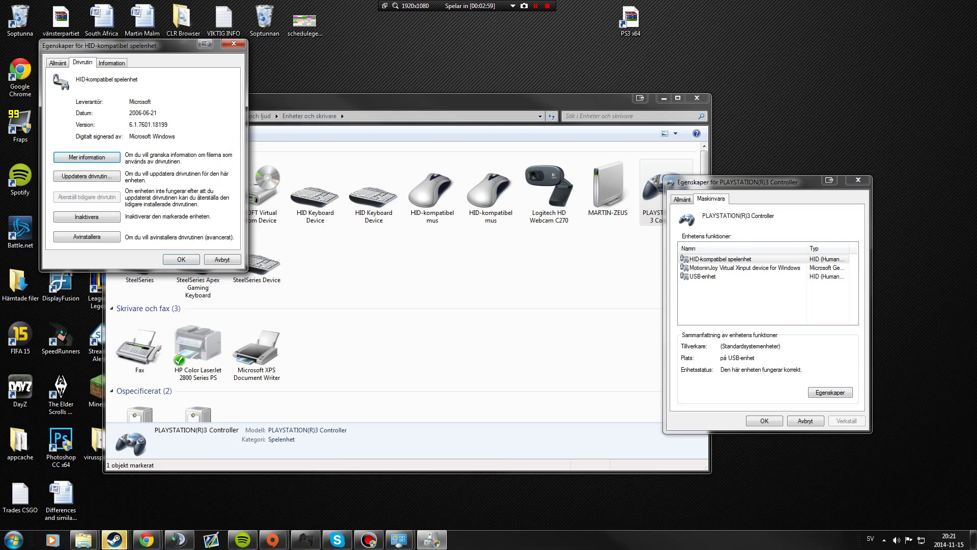
pyautogui.hotkey('ctrl', 'shift', 'Tab')
pyautogui.hotkey('ctrl', 'Tab')
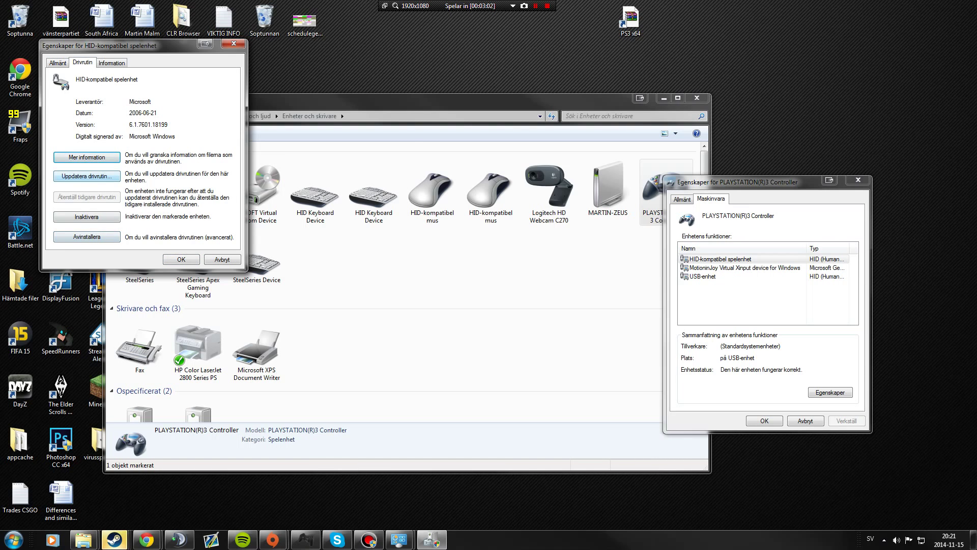
pyautogui.click(86, 176)
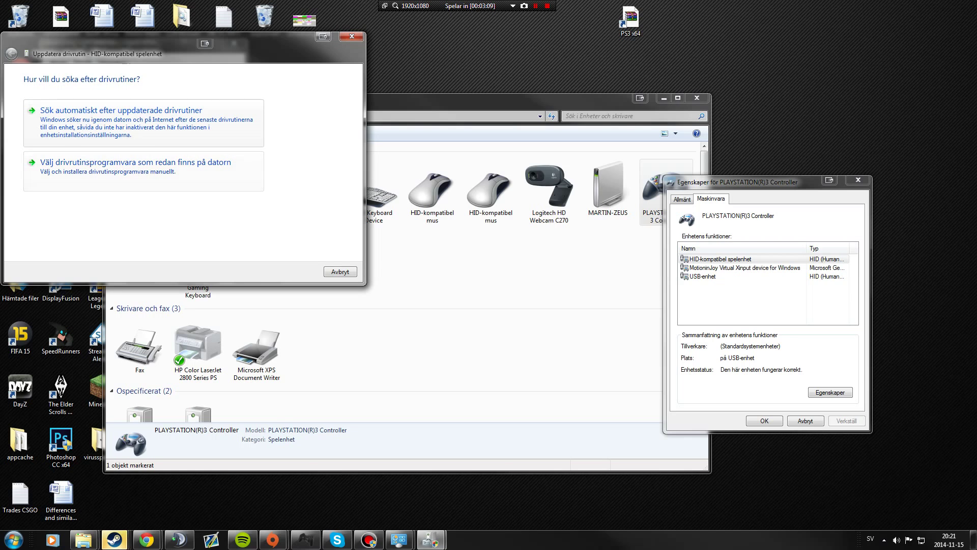
pyautogui.click(135, 162)
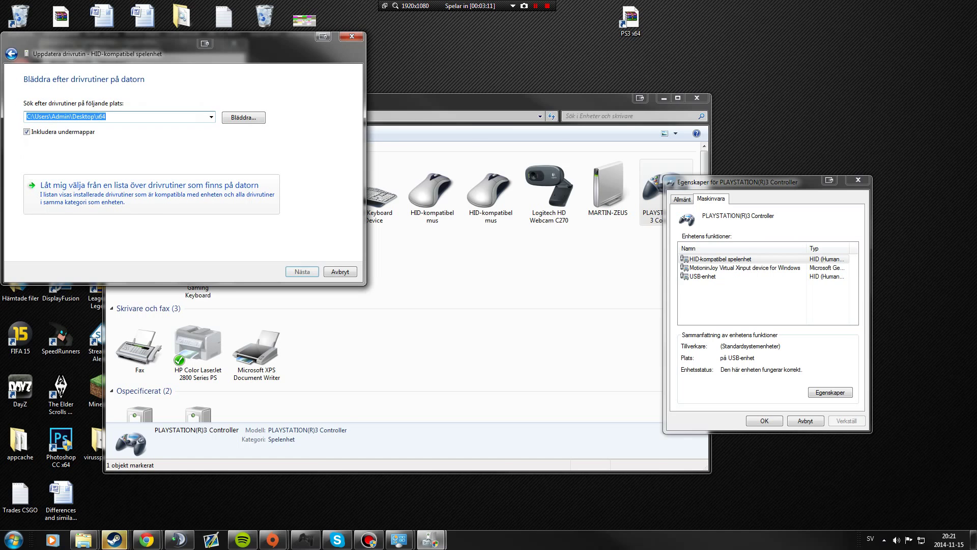
pyautogui.click(211, 117)
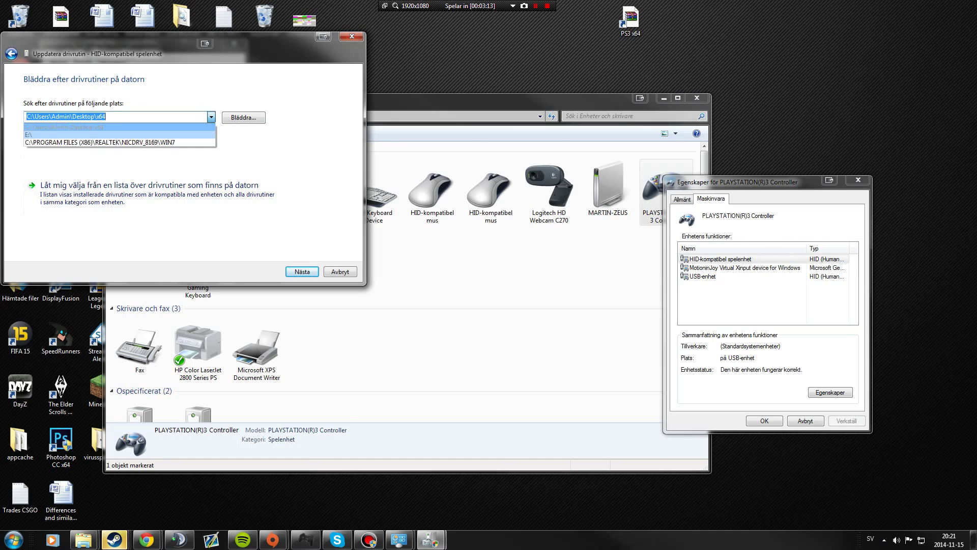
pyautogui.click(243, 118)
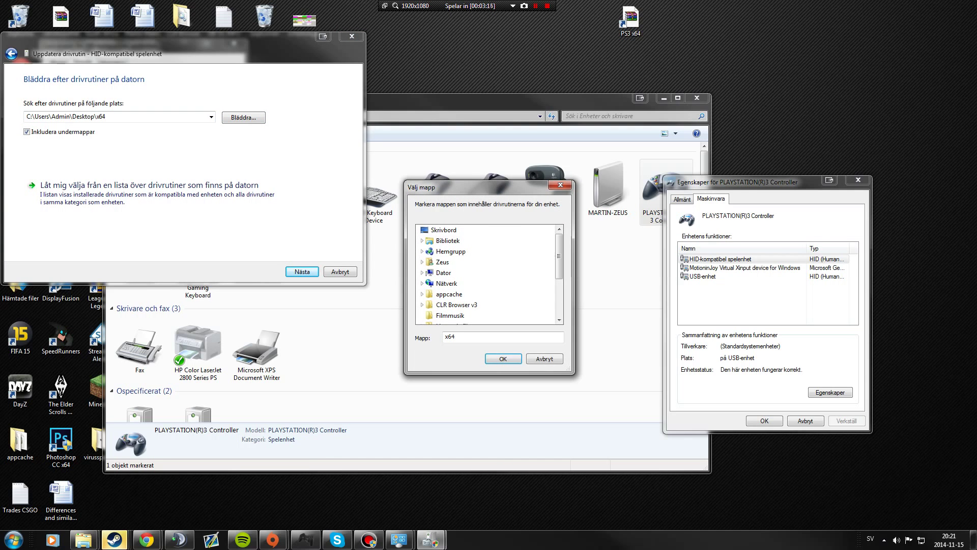
pyautogui.click(560, 186)
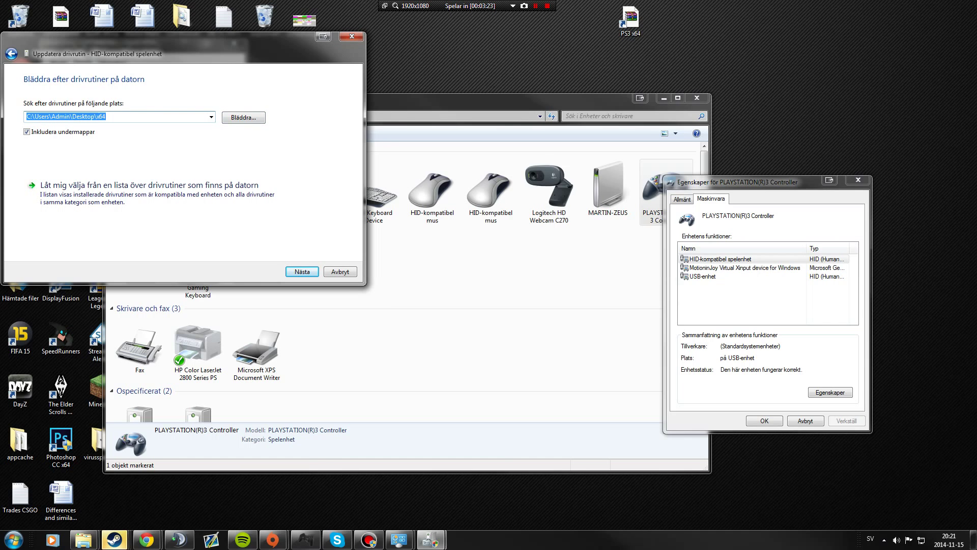
pyautogui.moveTo(34, 116); pyautogui.dragTo(100, 116)
pyautogui.moveTo(433, 100); pyautogui.dragTo(426, 216)
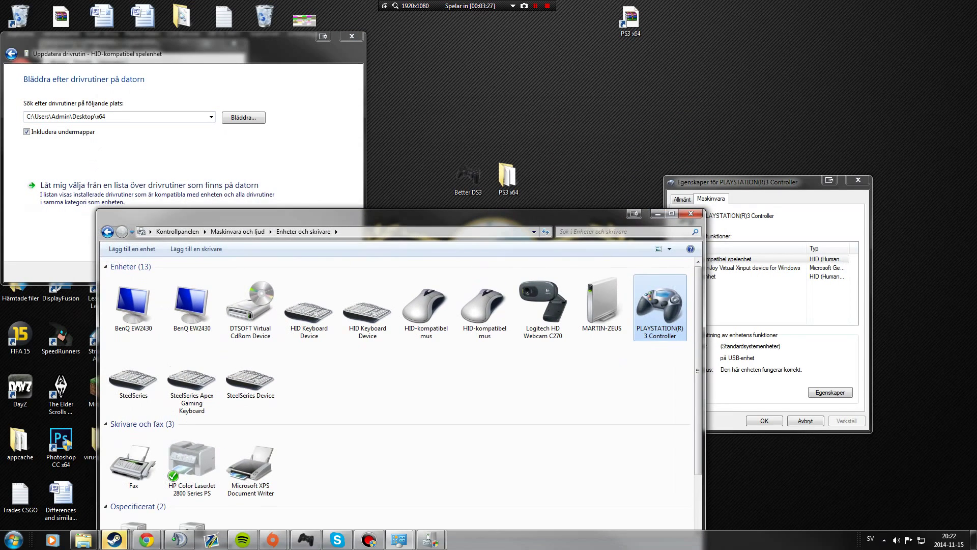
pyautogui.click(211, 117)
pyautogui.click(211, 117)
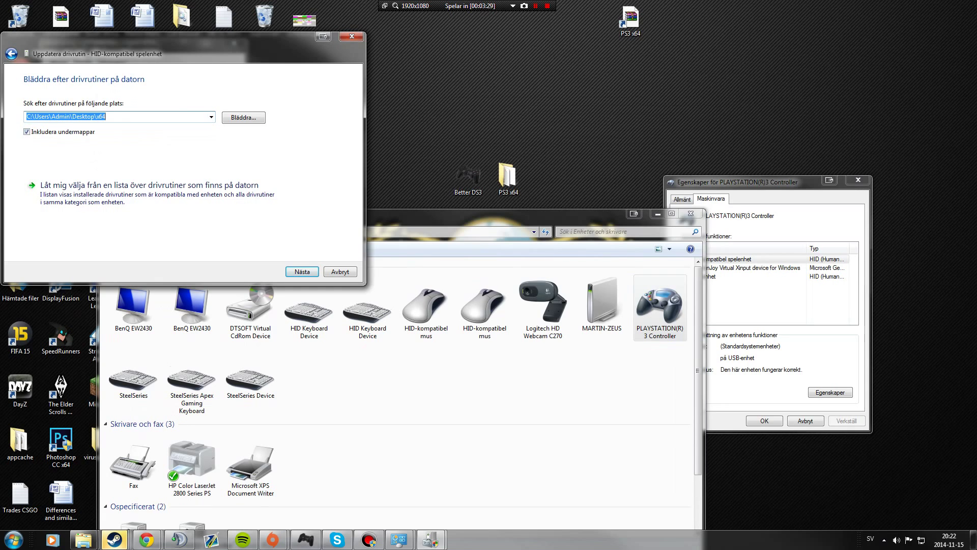
# Set the driver search location to the x64 subfolder inside the PS3 x64 folder on the desktop
pyautogui.click(244, 118)
pyautogui.click(243, 117)
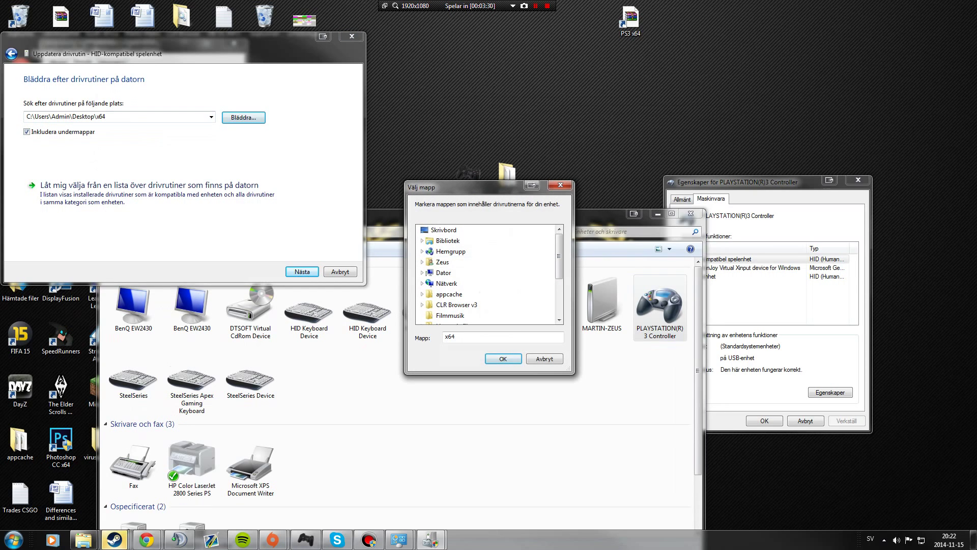
pyautogui.scroll(-1, 488, 275)
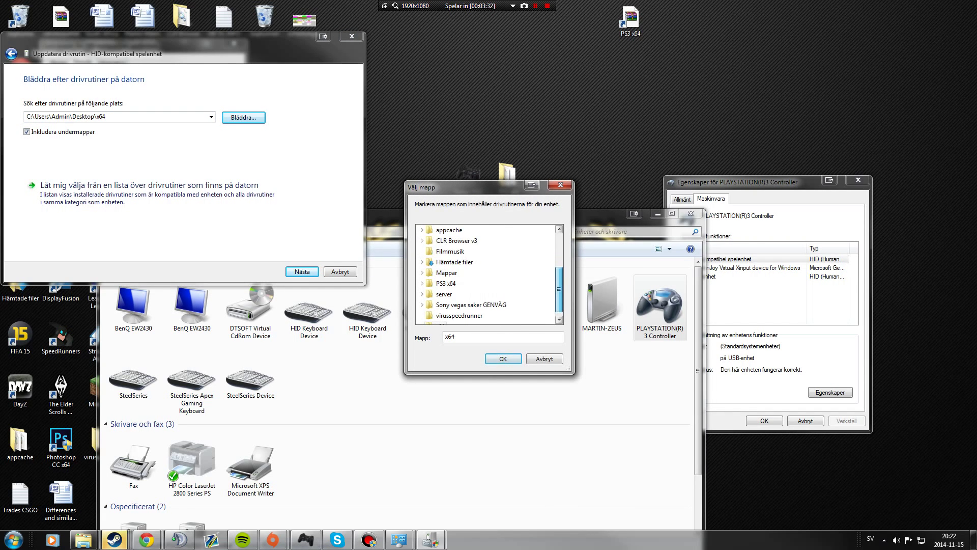
pyautogui.moveTo(558, 289); pyautogui.dragTo(559, 296)
pyautogui.click(446, 274)
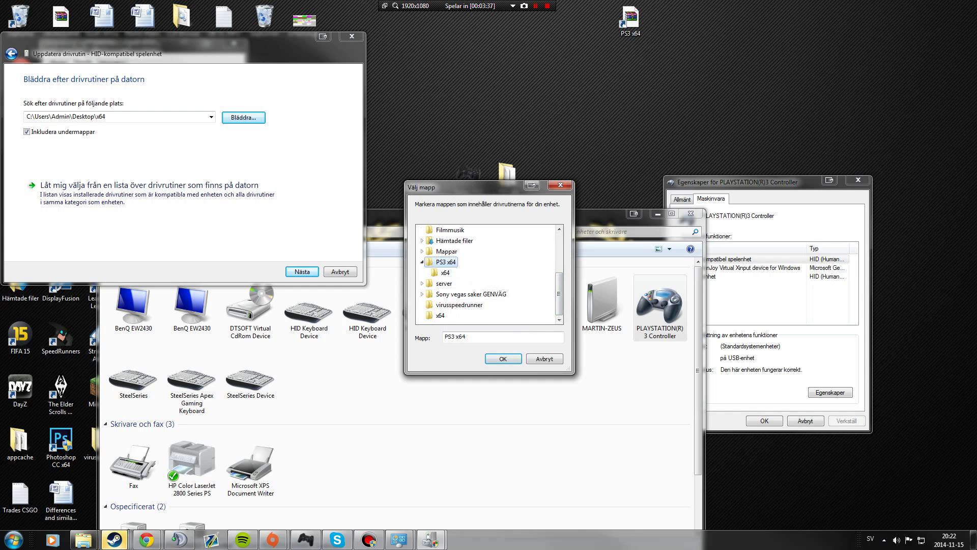
pyautogui.press('Down')
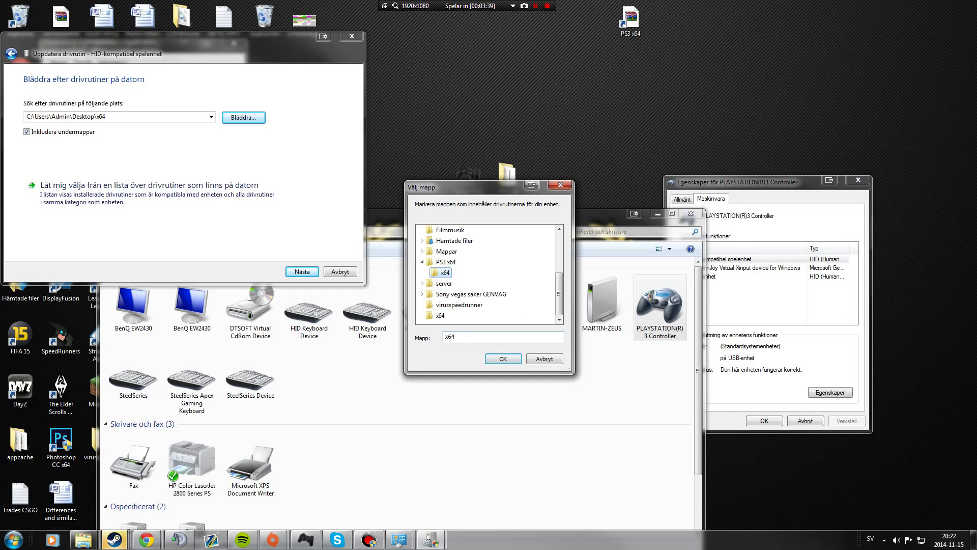
pyautogui.press('Return')
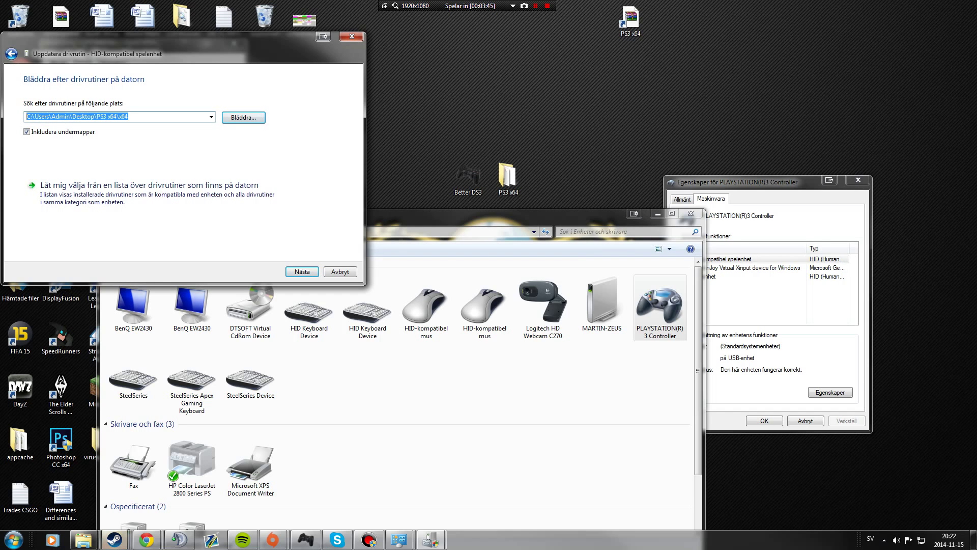
pyautogui.click(110, 116)
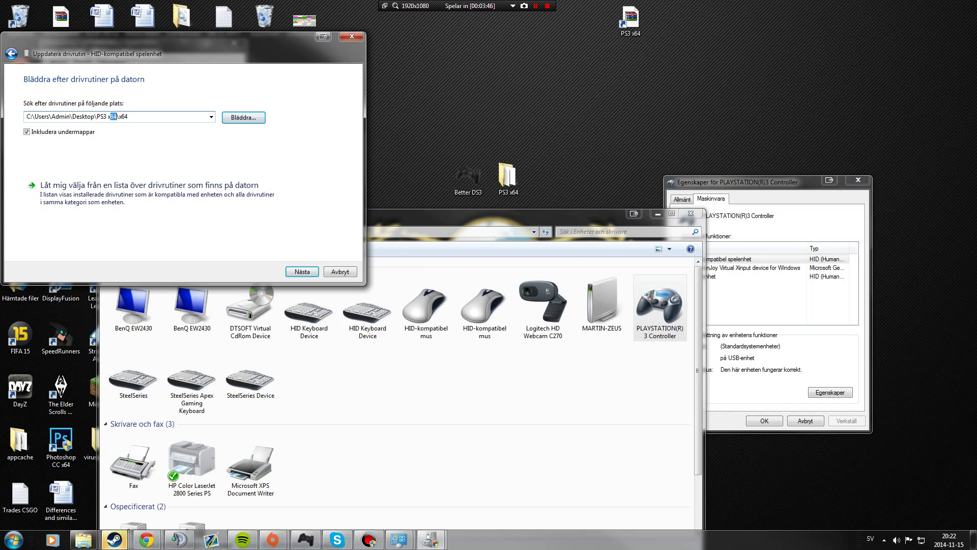
# Run the driver update from the chosen folder, and close the wizard and all device windows
pyautogui.click(302, 272)
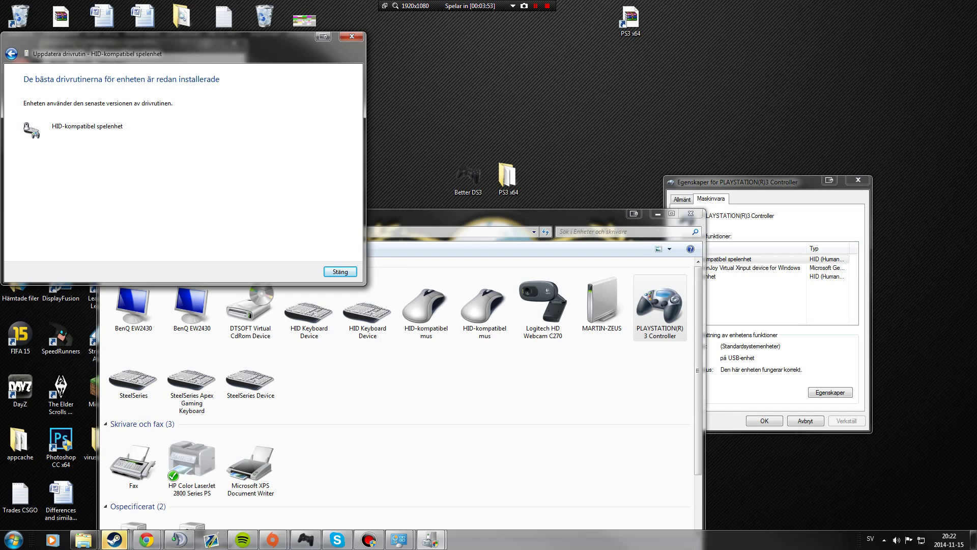
pyautogui.click(340, 271)
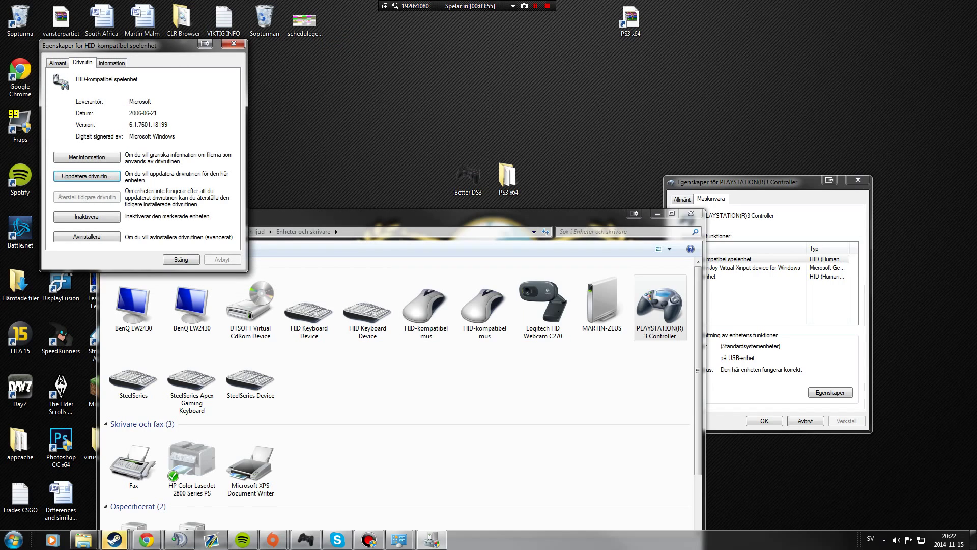
pyautogui.click(233, 44)
pyautogui.click(690, 213)
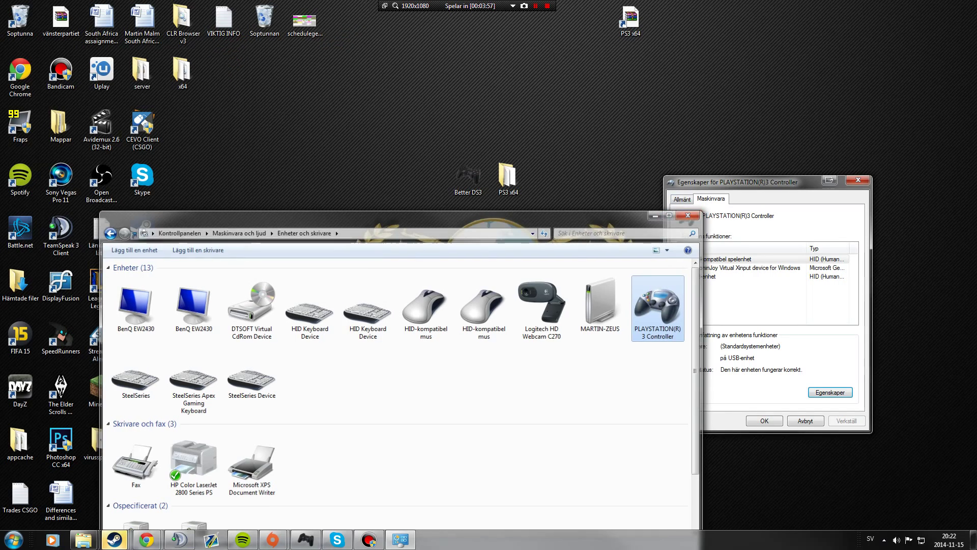
pyautogui.press('Escape')
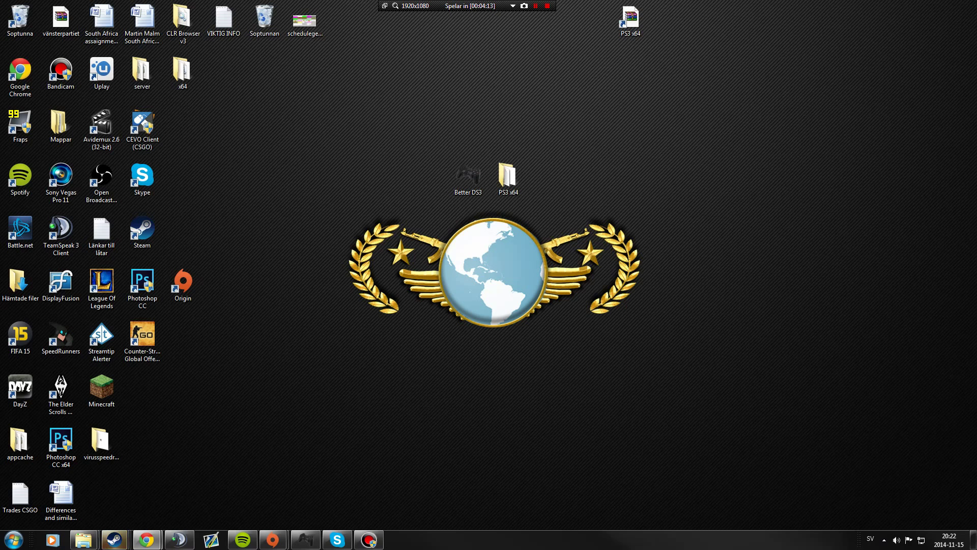
pyautogui.moveTo(600, 99); pyautogui.dragTo(645, 8)
pyautogui.click(627, 77)
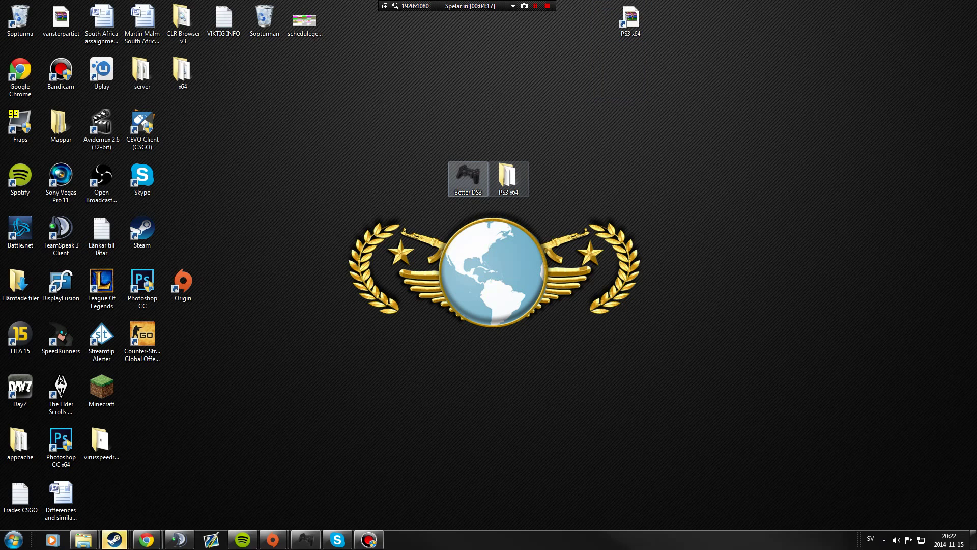
pyautogui.moveTo(552, 134); pyautogui.dragTo(461, 189)
pyautogui.click(453, 207)
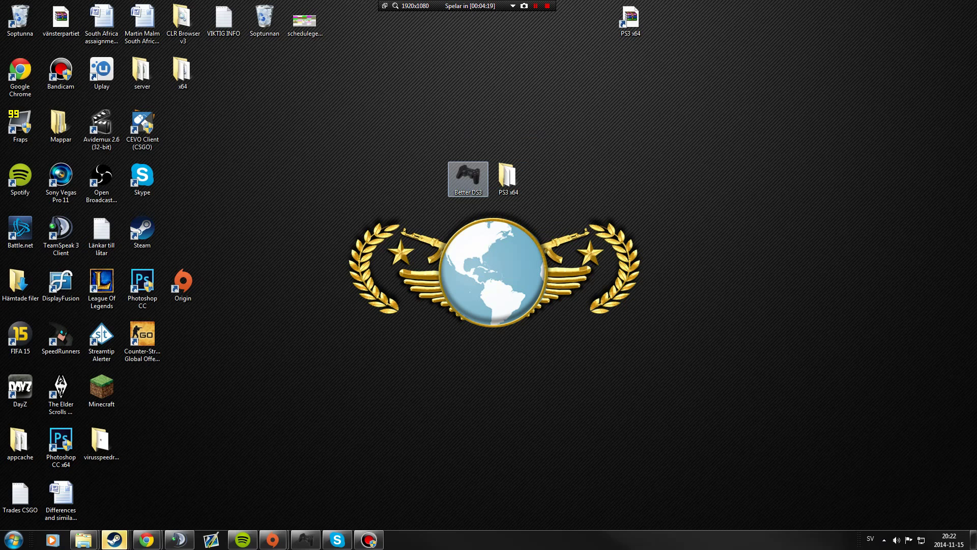
# Switch to Better DS3 and delete the Ps3 - Master profile, confirming the deletion
pyautogui.click(306, 540)
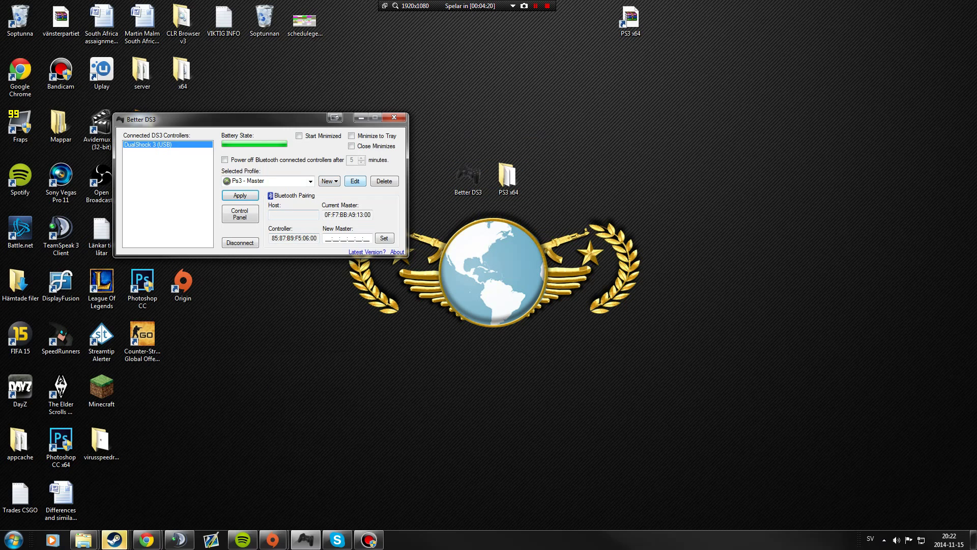
pyautogui.click(328, 181)
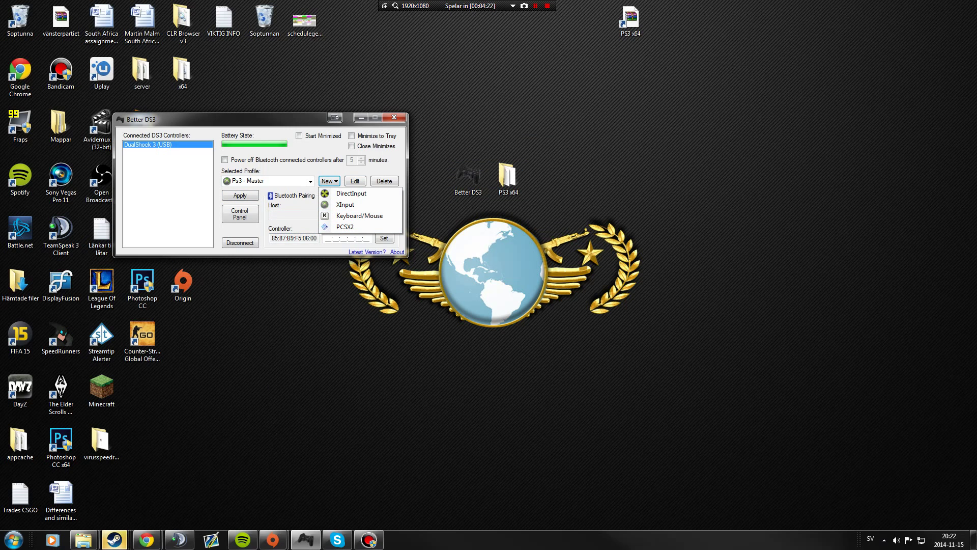
pyautogui.click(291, 189)
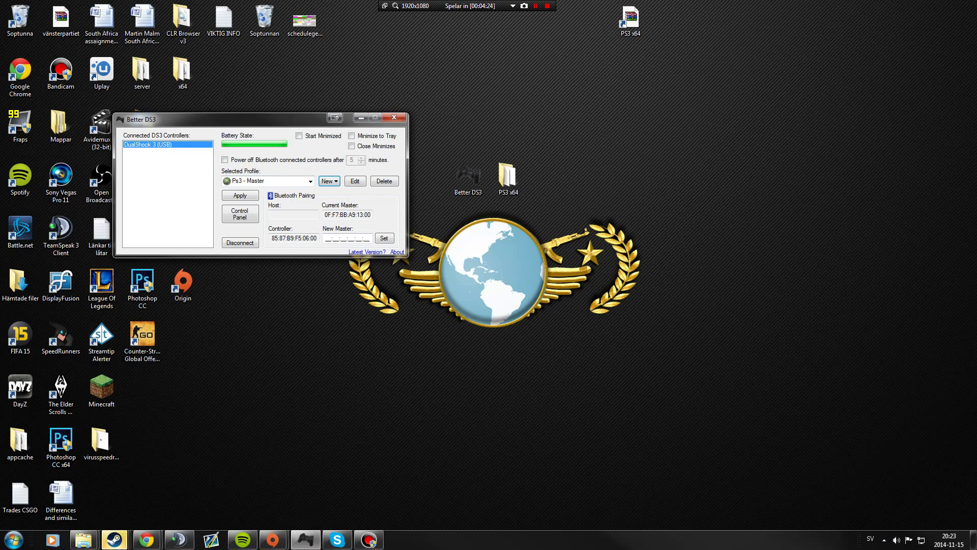
pyautogui.click(328, 181)
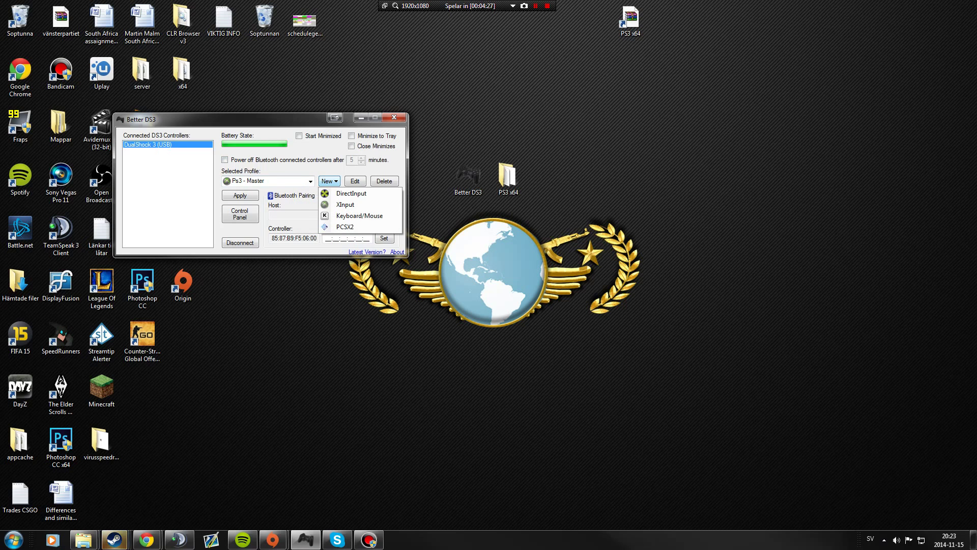
pyautogui.click(310, 181)
pyautogui.click(285, 191)
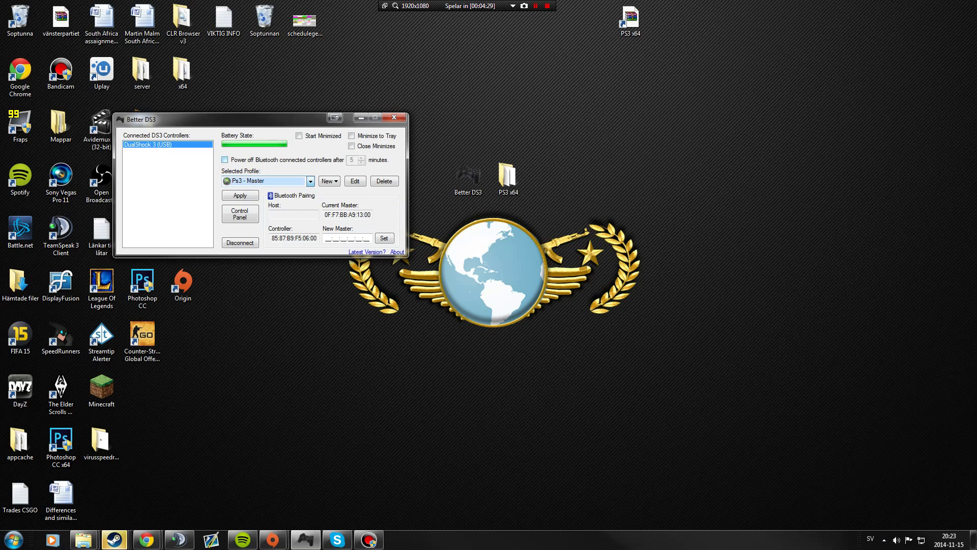
pyautogui.click(385, 181)
pyautogui.click(492, 304)
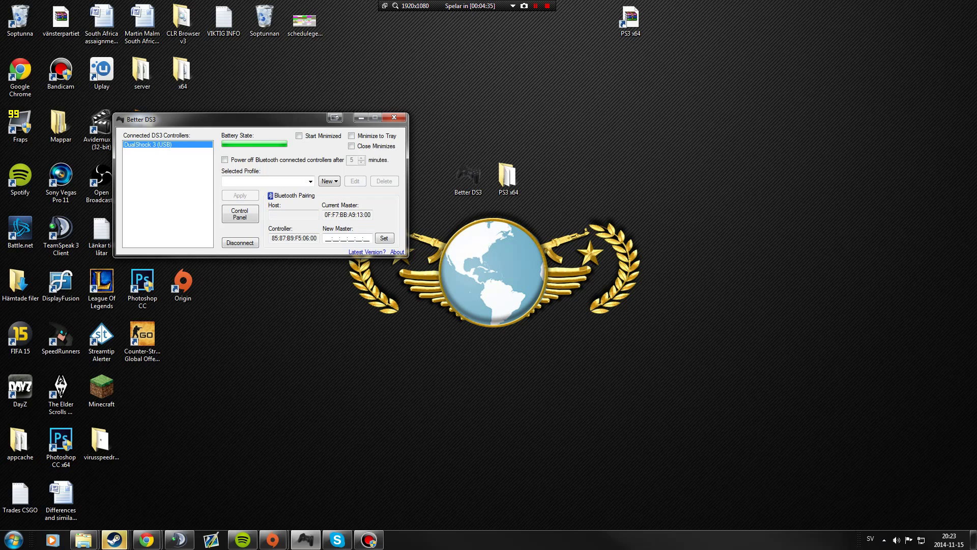
# Check the Selected Profile list and the installed game controllers in Spelenheter, and close that dialog
pyautogui.click(310, 181)
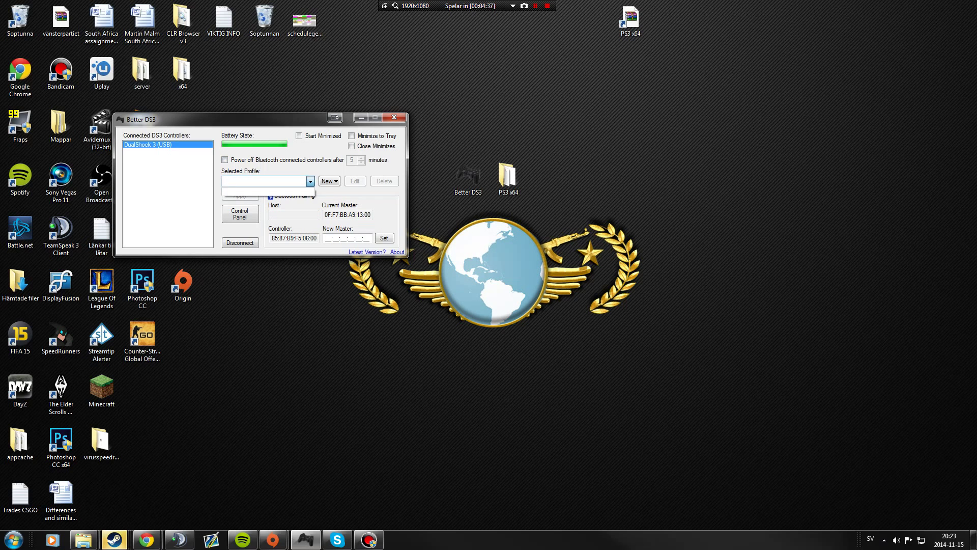
pyautogui.click(310, 181)
pyautogui.click(240, 214)
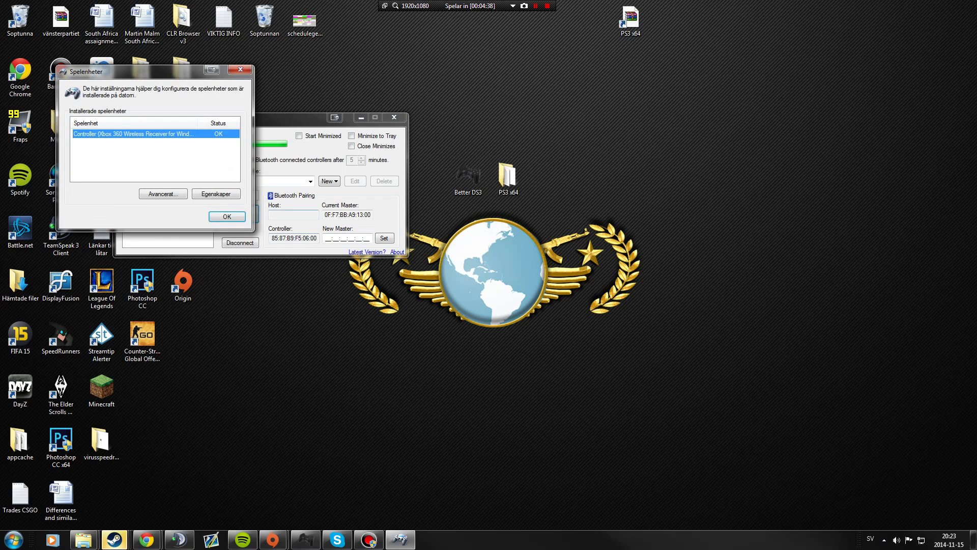
pyautogui.click(227, 217)
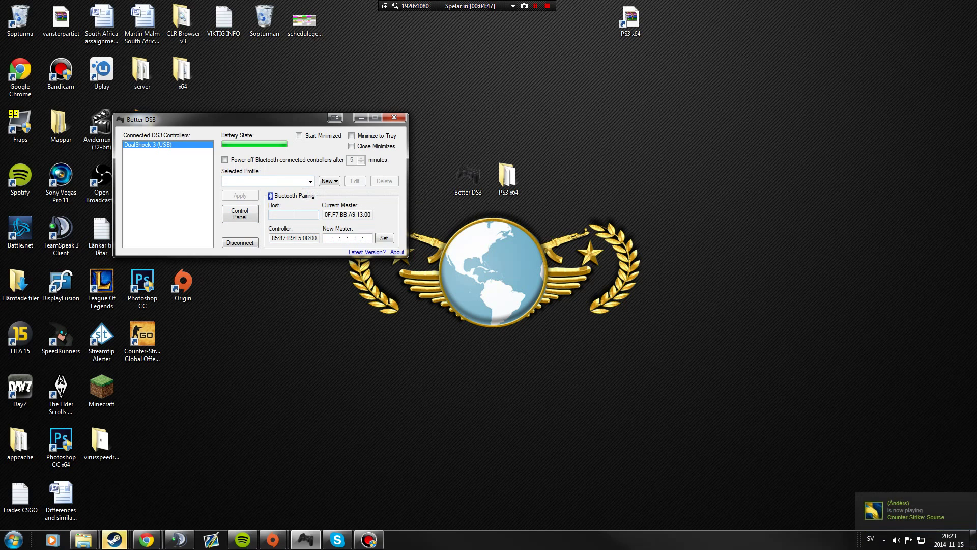
# Create a new XInput profile named Ps3 Controller and auto-fill its mapping with the XBox 360 layout
pyautogui.click(329, 181)
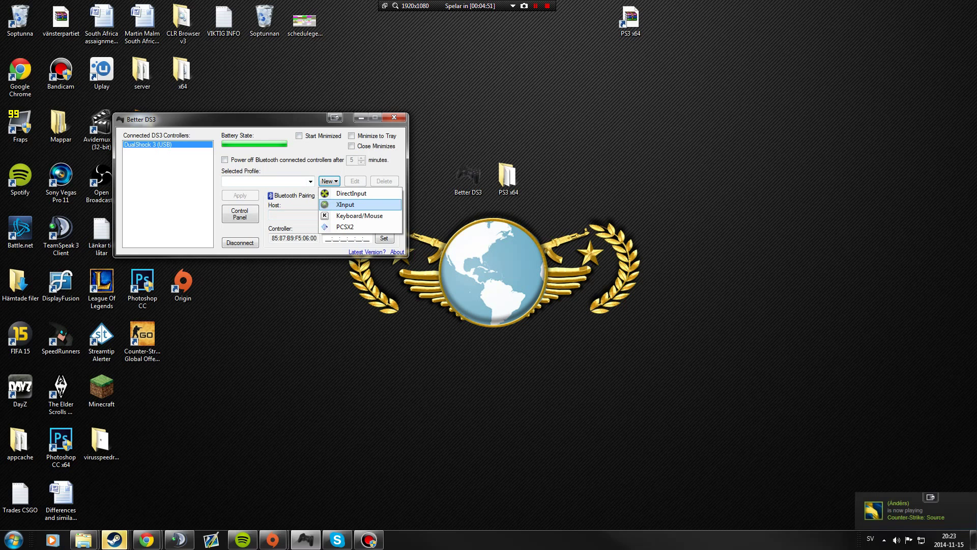
pyautogui.click(346, 204)
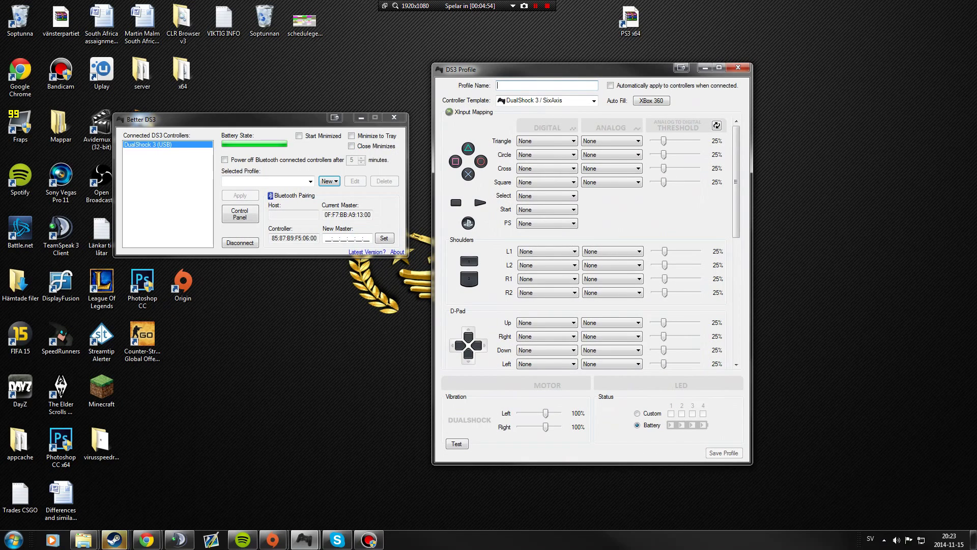
pyautogui.write('Ps3 ')
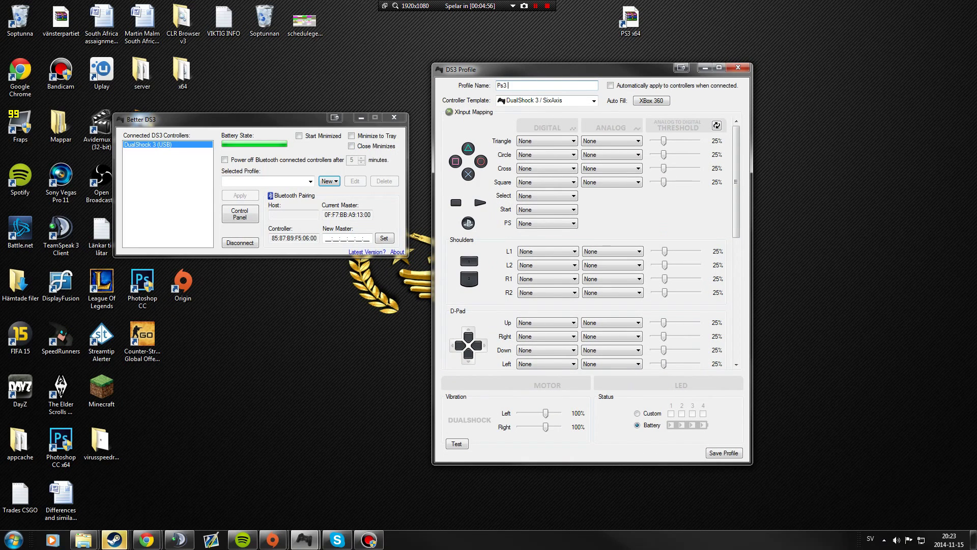
pyautogui.write('COn')
pyautogui.click(652, 100)
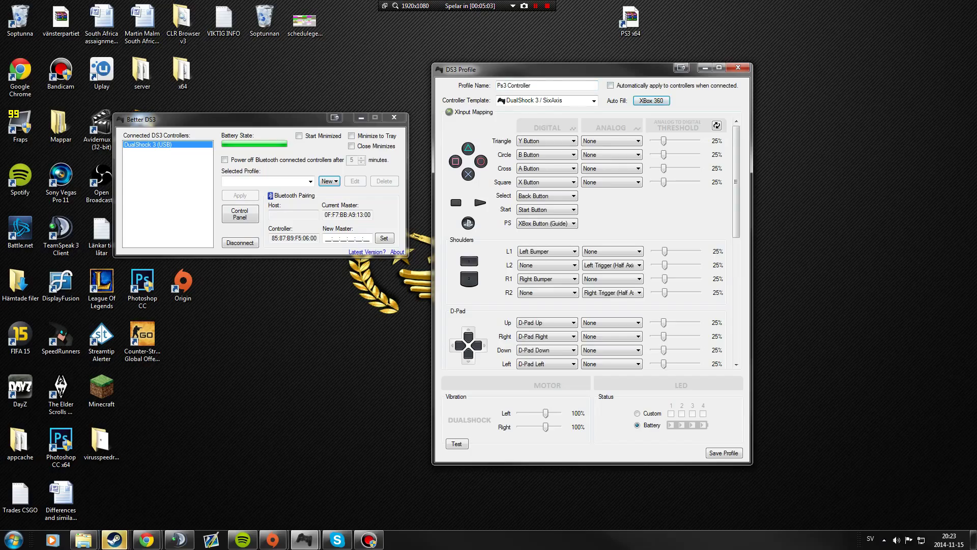
# Check the digital mapping options for Triangle without changing them, and save the profile
pyautogui.moveTo(737, 183)
pyautogui.mouseDown()
pyautogui.moveTo(737, 288)
pyautogui.moveTo(736, 182)
pyautogui.mouseUp()
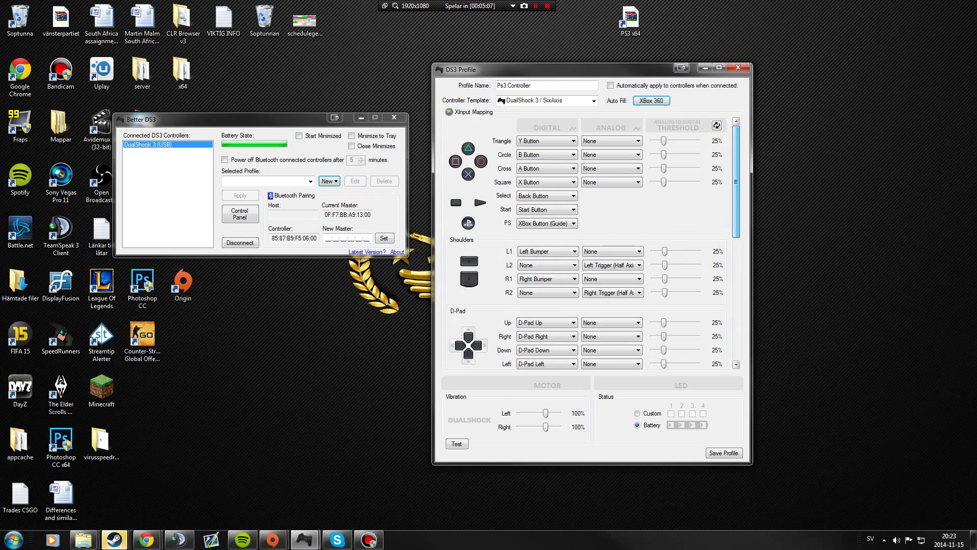
pyautogui.click(547, 141)
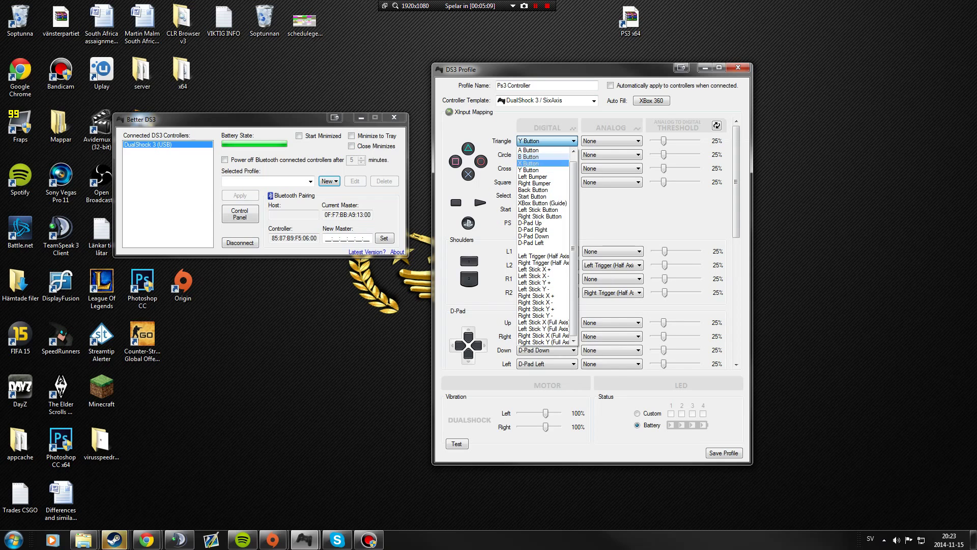
pyautogui.click(547, 141)
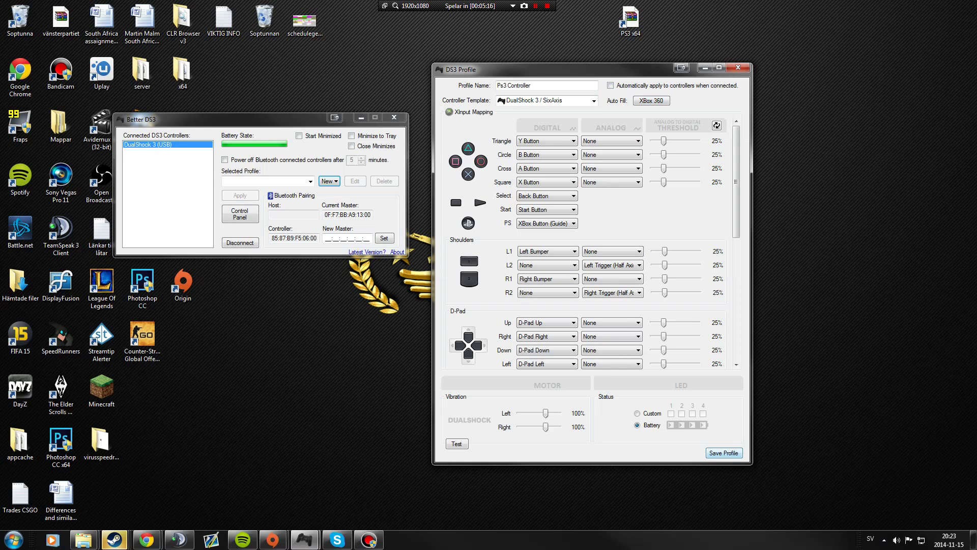
pyautogui.click(724, 453)
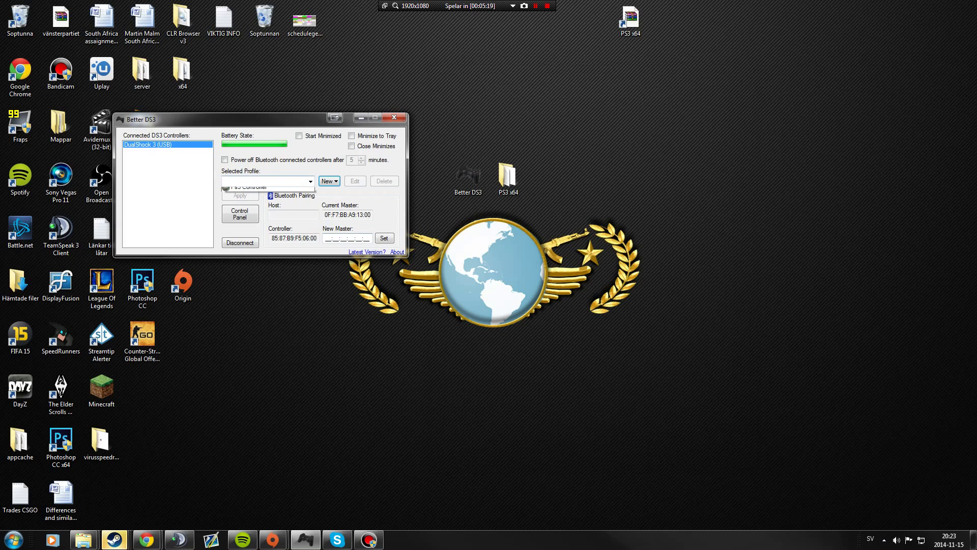
# Select the Ps3 Controller profile for the DualShock 3 and close Better DS3
pyautogui.click(310, 181)
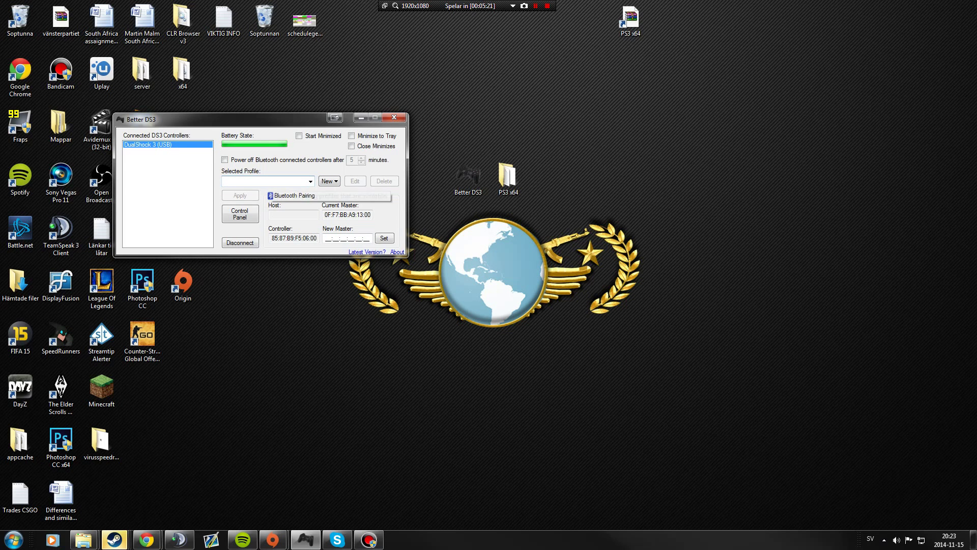
pyautogui.click(249, 190)
pyautogui.click(394, 117)
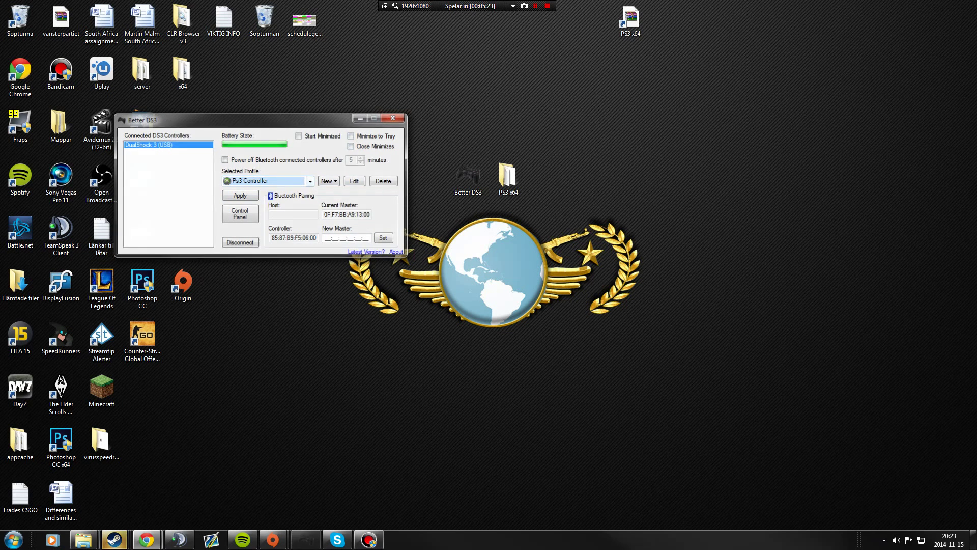
# Reopen Better DS3 from the desktop and apply the Ps3 Controller profile to the DualShock 3
pyautogui.doubleClick(468, 179)
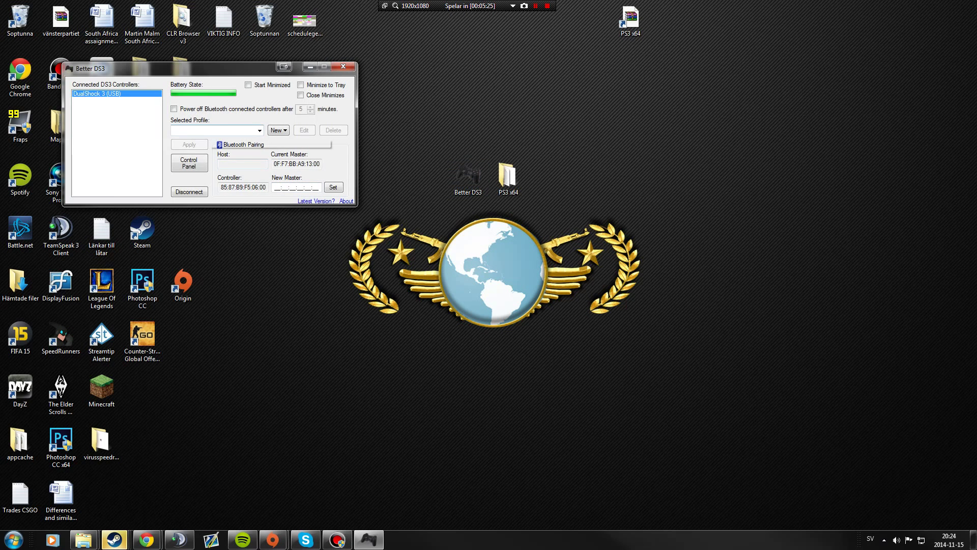
pyautogui.click(212, 131)
pyautogui.press('Return')
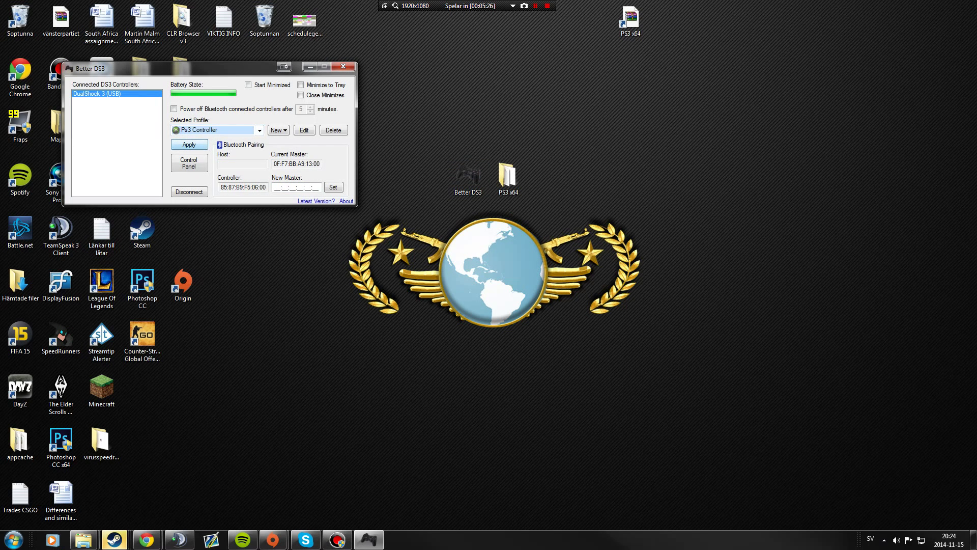
pyautogui.press('Tab')
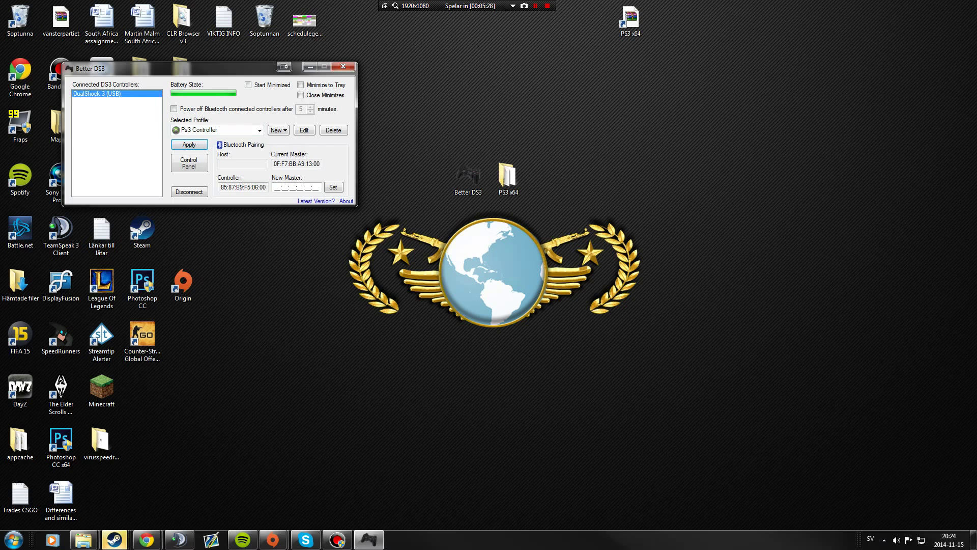
# Start another XInput profile named Brother 12 and map Triangle's digital input to Back Button
pyautogui.click(279, 131)
pyautogui.click(298, 153)
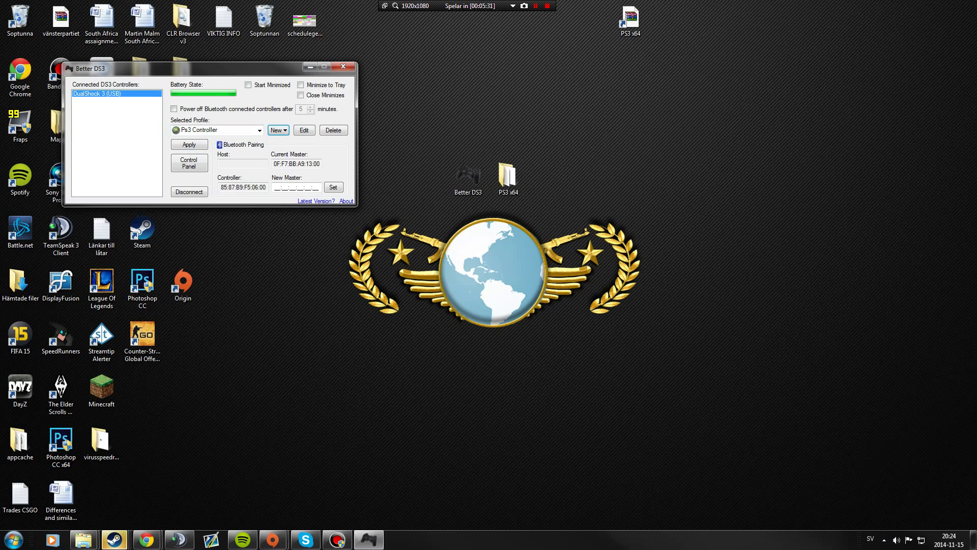
pyautogui.press('Return')
pyautogui.write('Br')
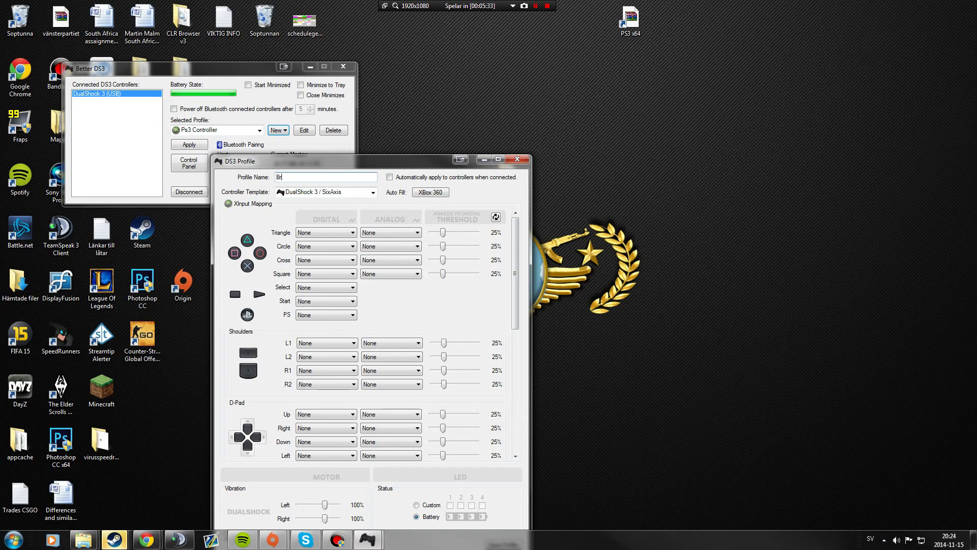
pyautogui.write('other 12')
pyautogui.click(328, 233)
pyautogui.click(328, 233)
pyautogui.click(328, 232)
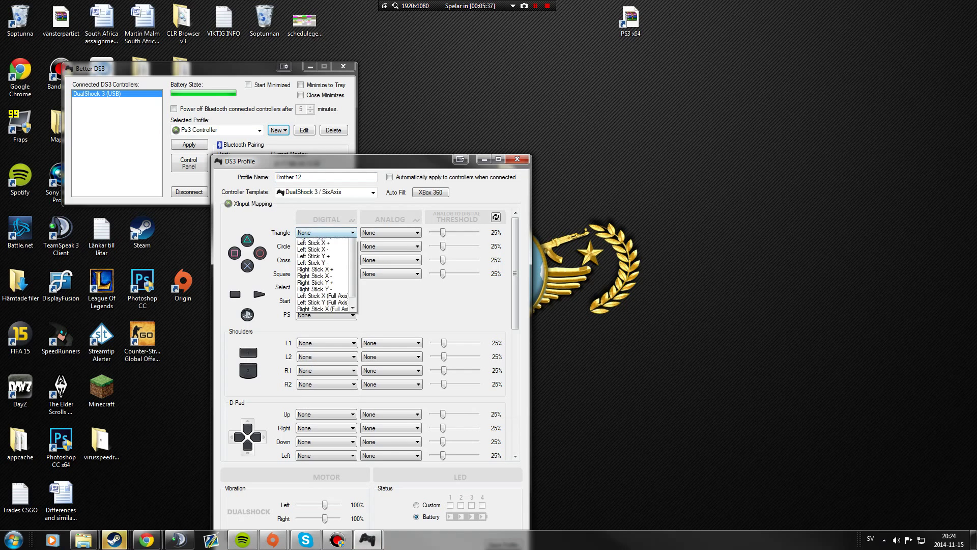
pyautogui.click(312, 288)
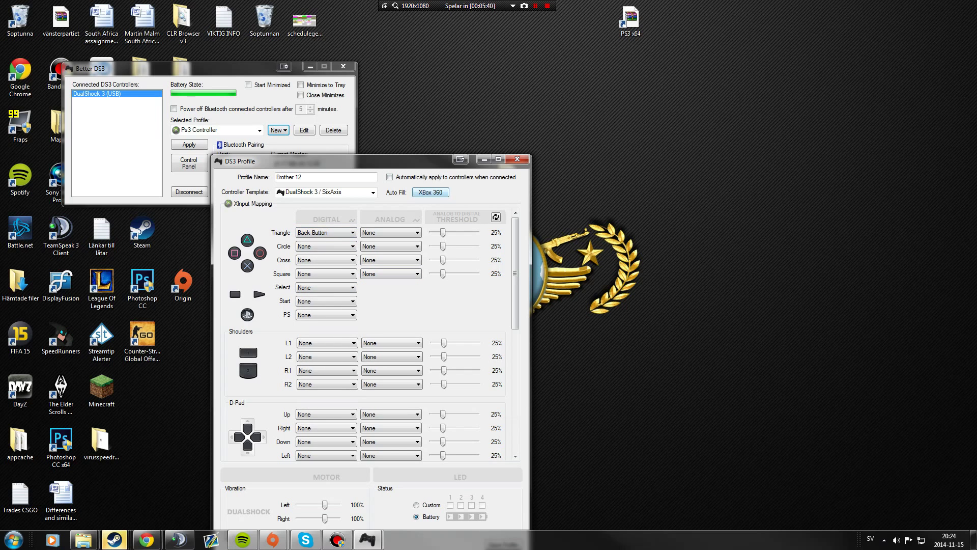
# Auto-fill the XBox 360 layout with Triangle remapped to Left Stick Button, and close the profile without saving
pyautogui.click(431, 192)
pyautogui.click(328, 232)
pyautogui.click(326, 261)
pyautogui.click(329, 233)
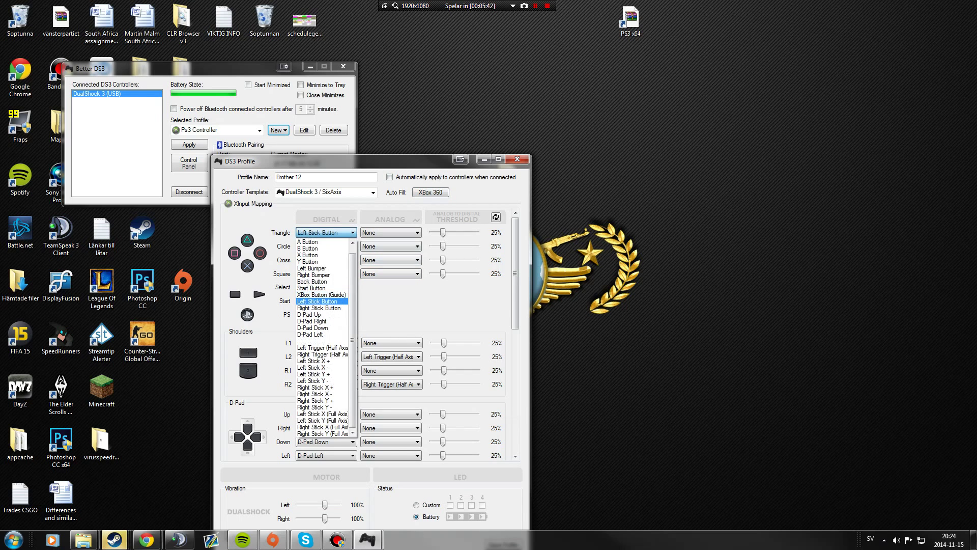
pyautogui.click(321, 301)
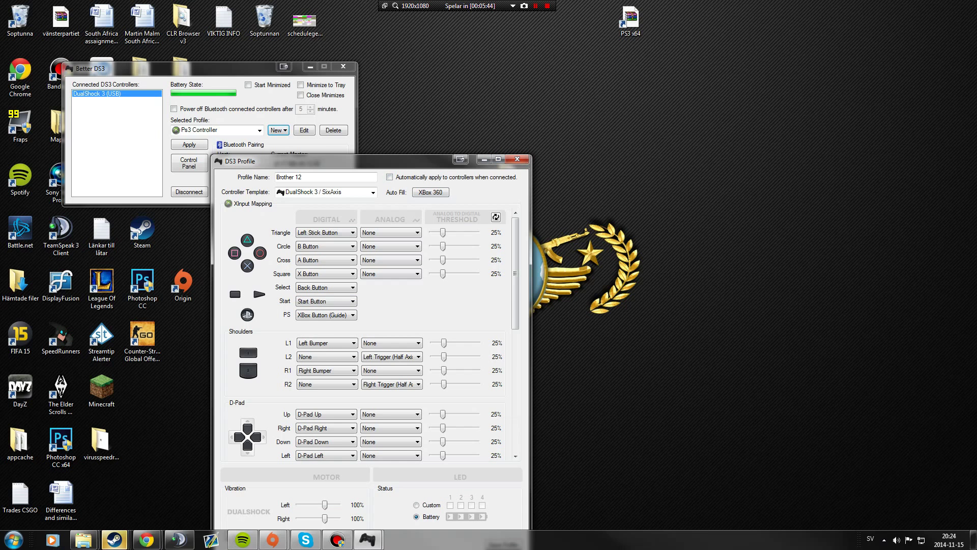
pyautogui.click(517, 159)
# Apply the Ps3 Controller profile again and minimize Better DS3
pyautogui.click(189, 145)
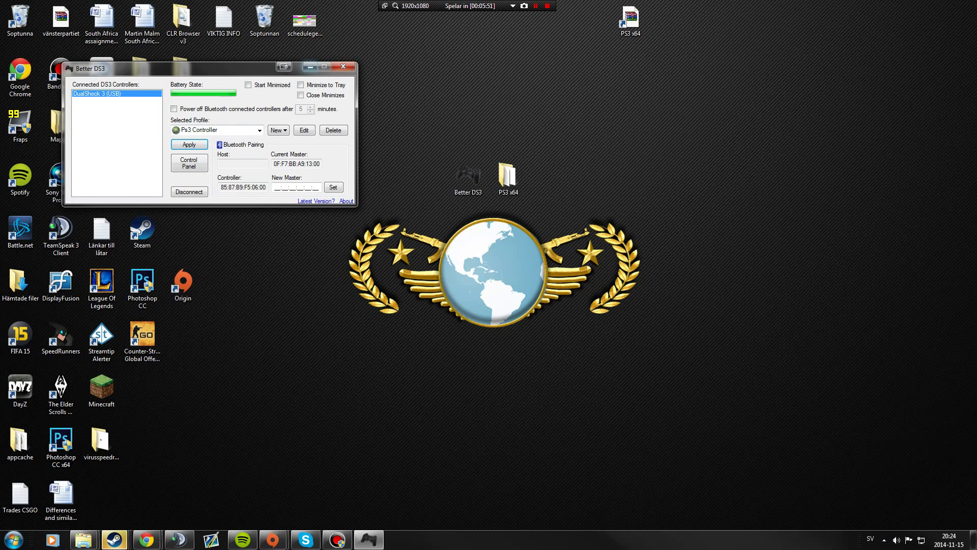
pyautogui.moveTo(229, 68); pyautogui.dragTo(257, 38)
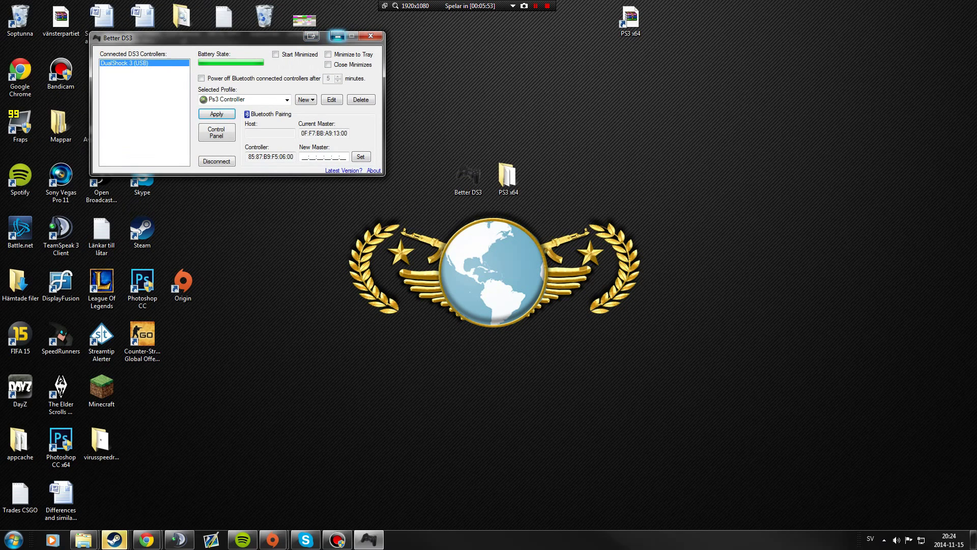
pyautogui.click(338, 36)
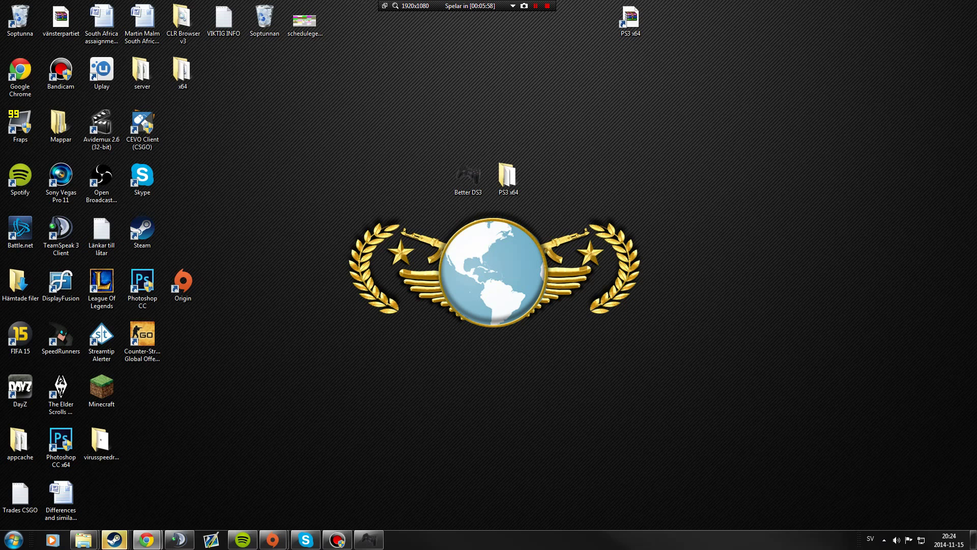
# Open the PS3 x64 folder on the desktop and examine its files and those in its x64 subfolder
pyautogui.moveTo(696, 358); pyautogui.dragTo(506, 199)
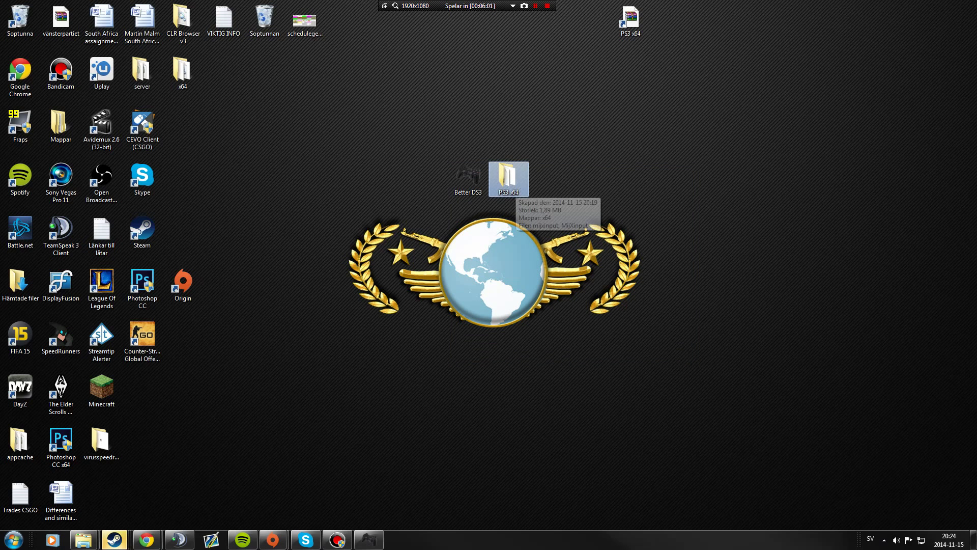
pyautogui.doubleClick(508, 189)
pyautogui.doubleClick(712, 185)
pyautogui.hotkey('ctrl', 'a')
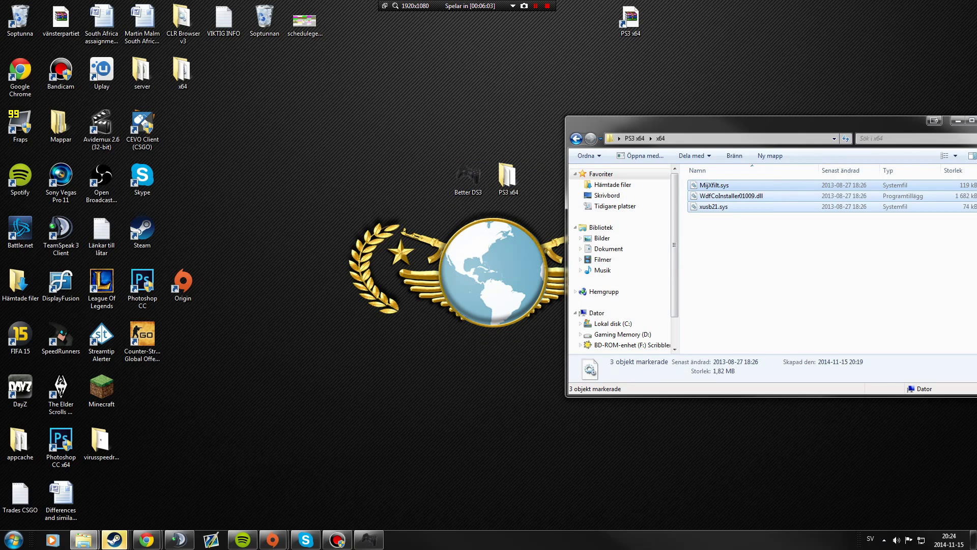
pyautogui.hotkey('alt', 'Left')
pyautogui.moveTo(756, 241); pyautogui.dragTo(741, 198)
pyautogui.click(741, 197)
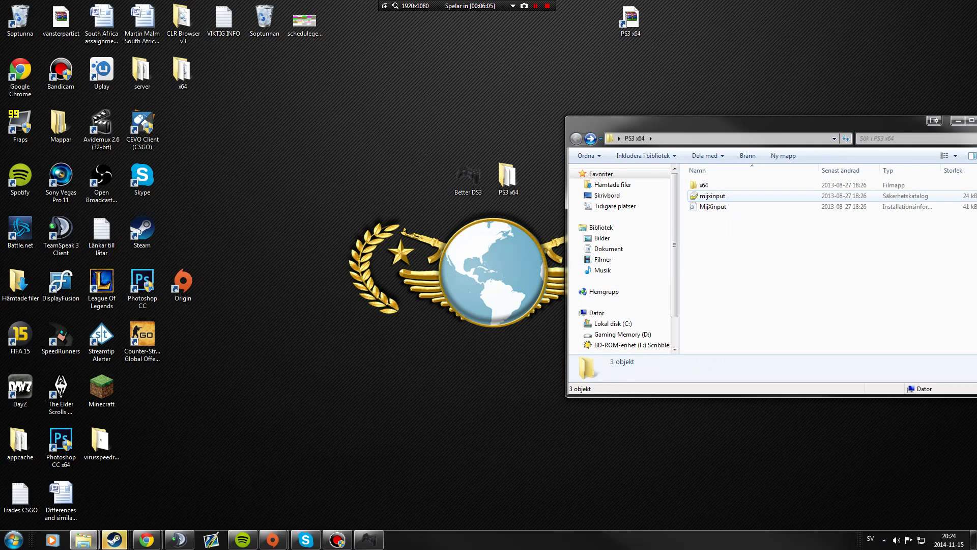
pyautogui.click(728, 197)
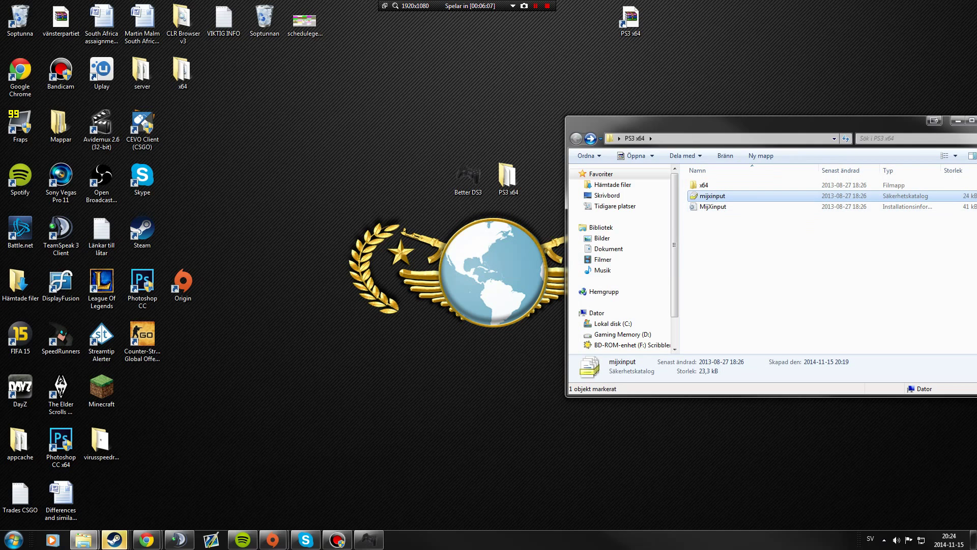
# Review the driver files in the x64 subfolder once more, return to the parent folder and minimize its window
pyautogui.doubleClick(712, 185)
pyautogui.moveTo(743, 303); pyautogui.dragTo(693, 185)
pyautogui.moveTo(833, 245); pyautogui.dragTo(745, 187)
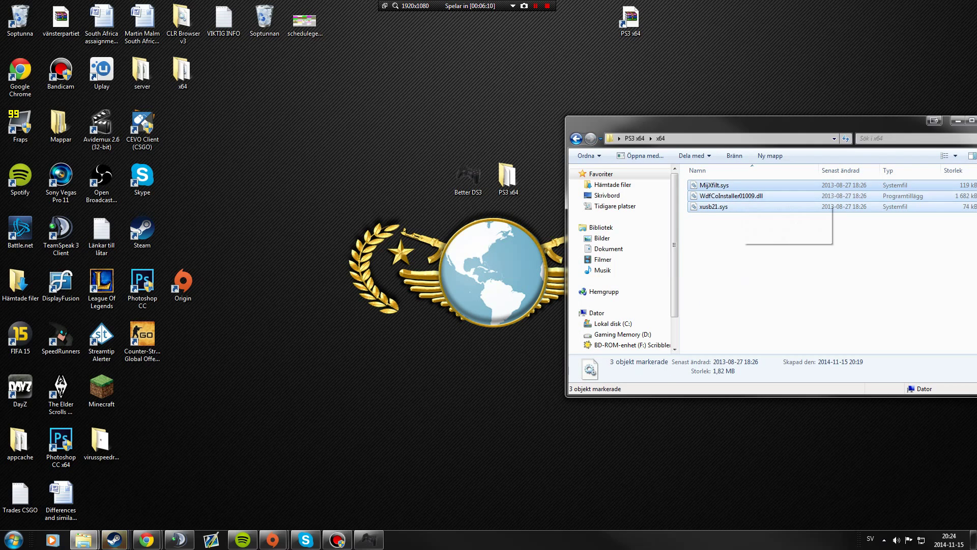
pyautogui.hotkey('alt', 'Left')
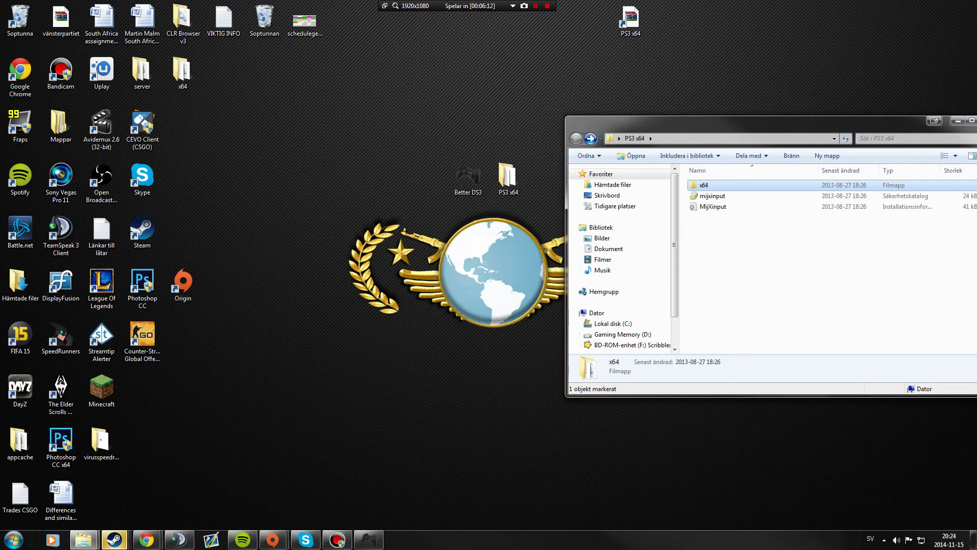
pyautogui.moveTo(865, 122); pyautogui.dragTo(807, 206)
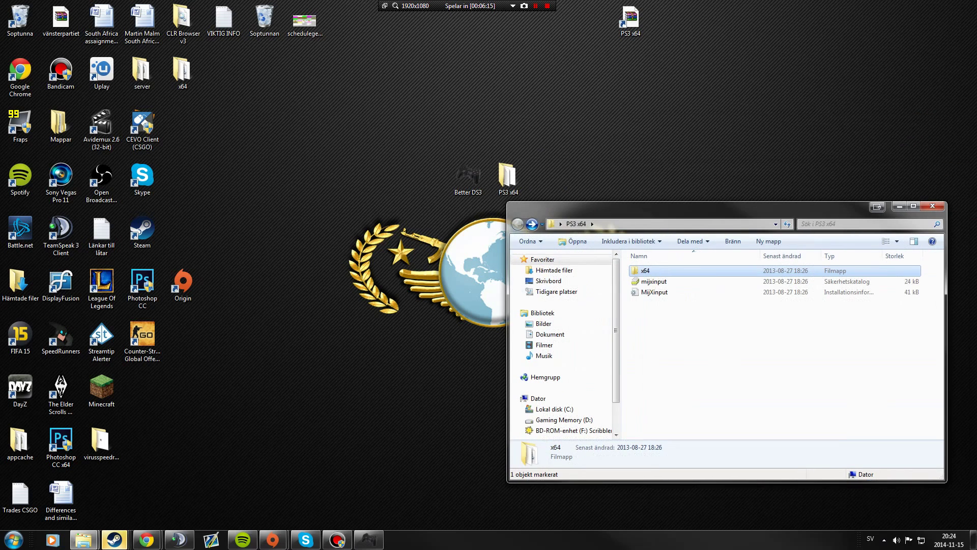
pyautogui.click(899, 205)
pyautogui.click(898, 207)
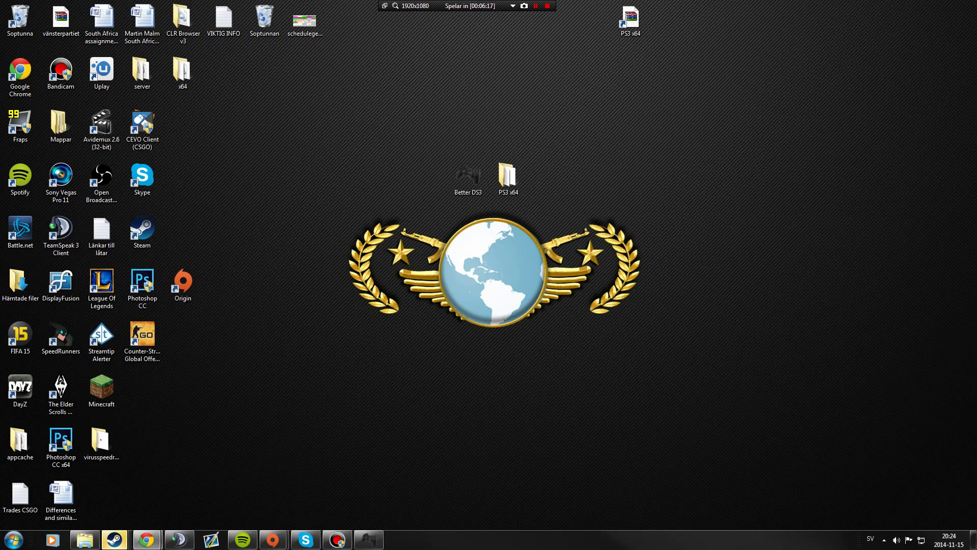